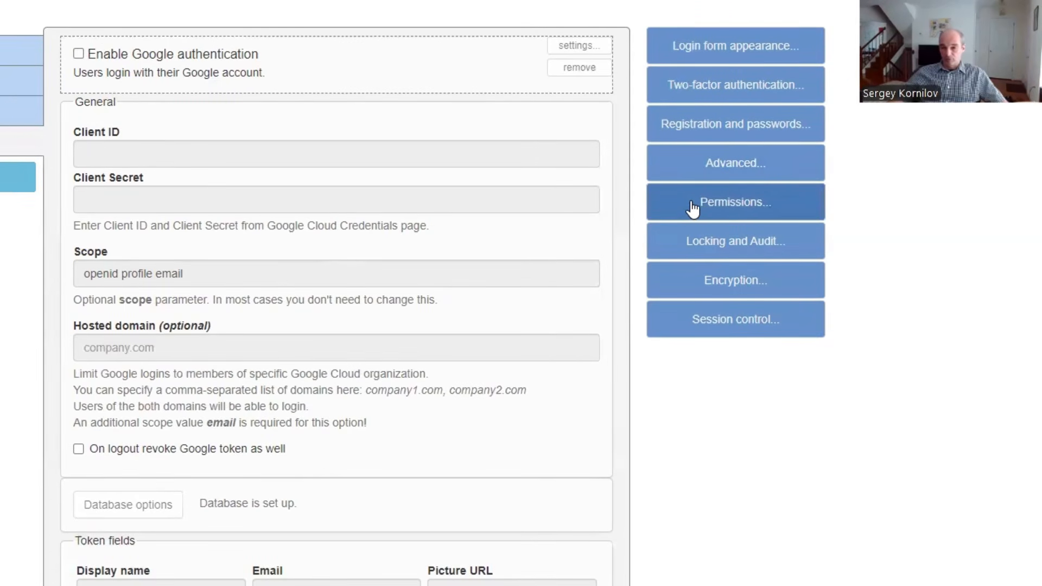
# Review the static table permissions of the <Default> user group in an enlarged dialog and close it without changes.
pyautogui.click(692, 208)
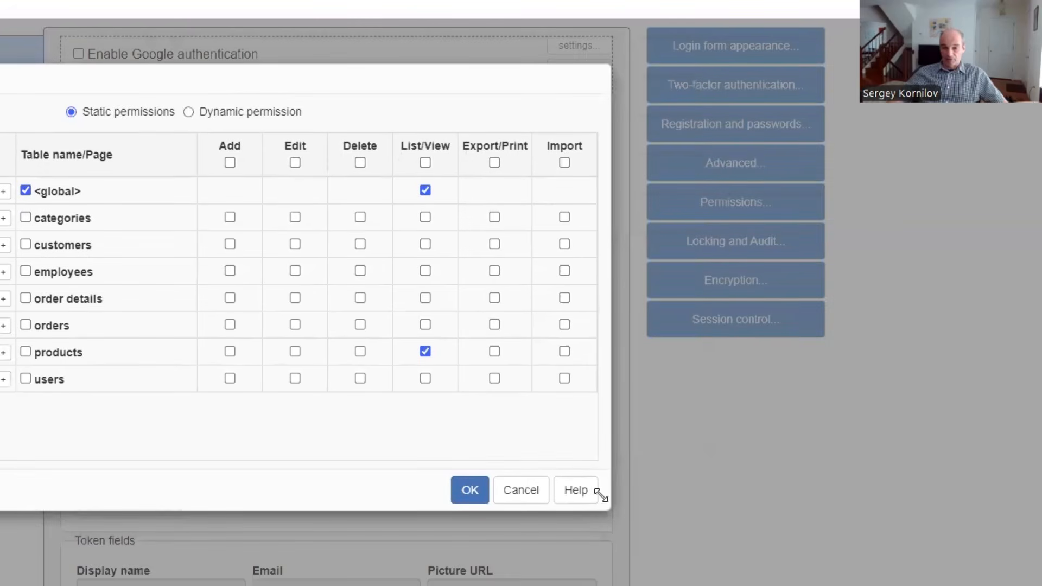
pyautogui.moveTo(601, 495); pyautogui.dragTo(623, 567)
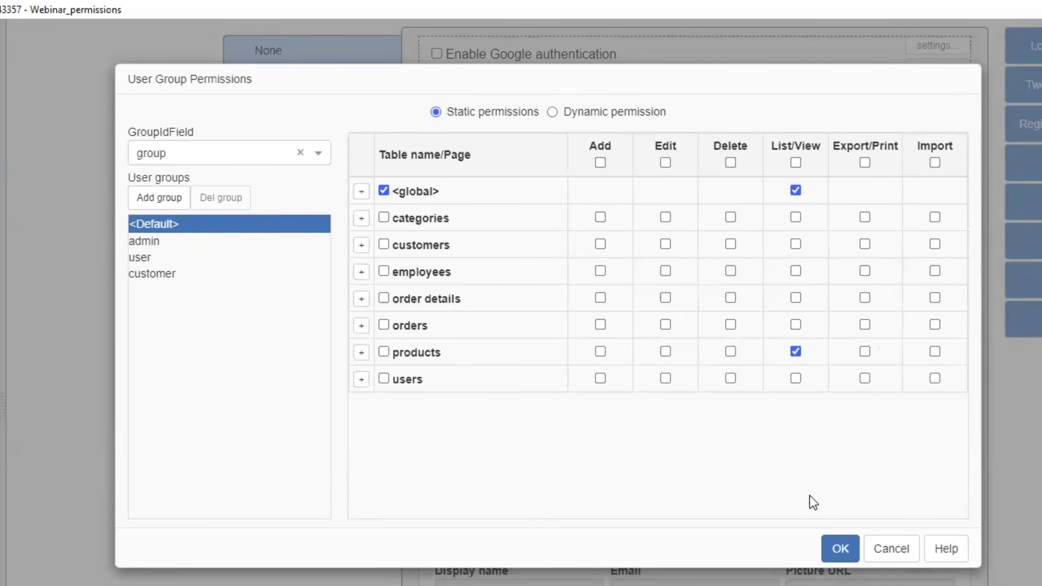
pyautogui.click(889, 546)
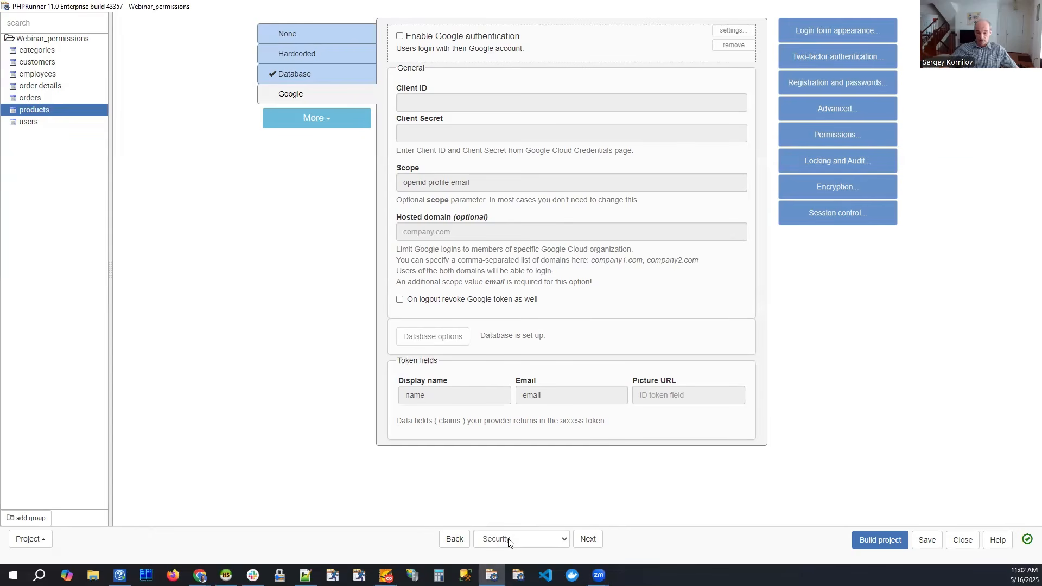
# Open the query results of the users table and examine the Group values assigned to each login.
pyautogui.click(508, 542)
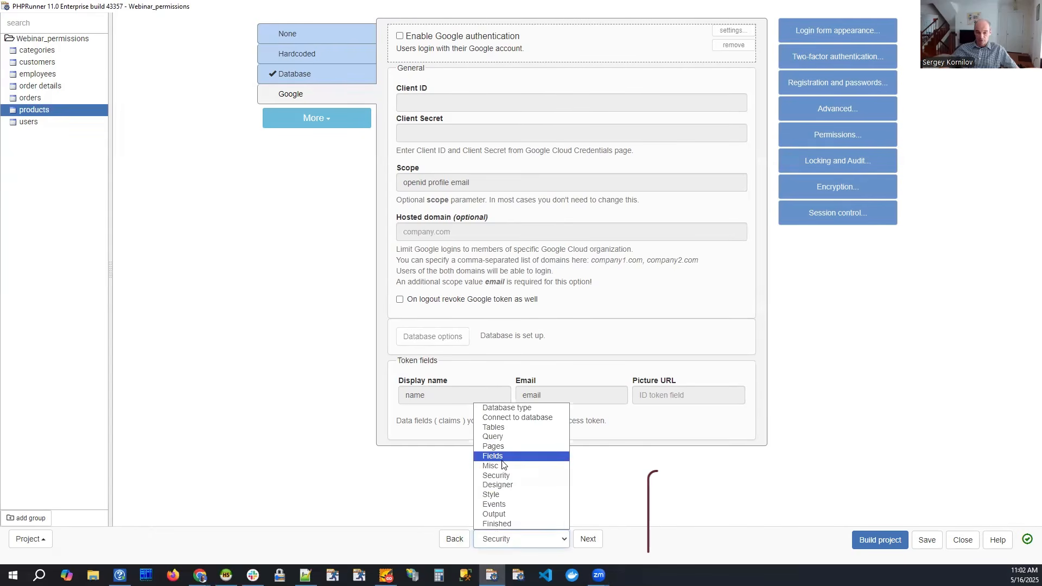
pyautogui.click(494, 427)
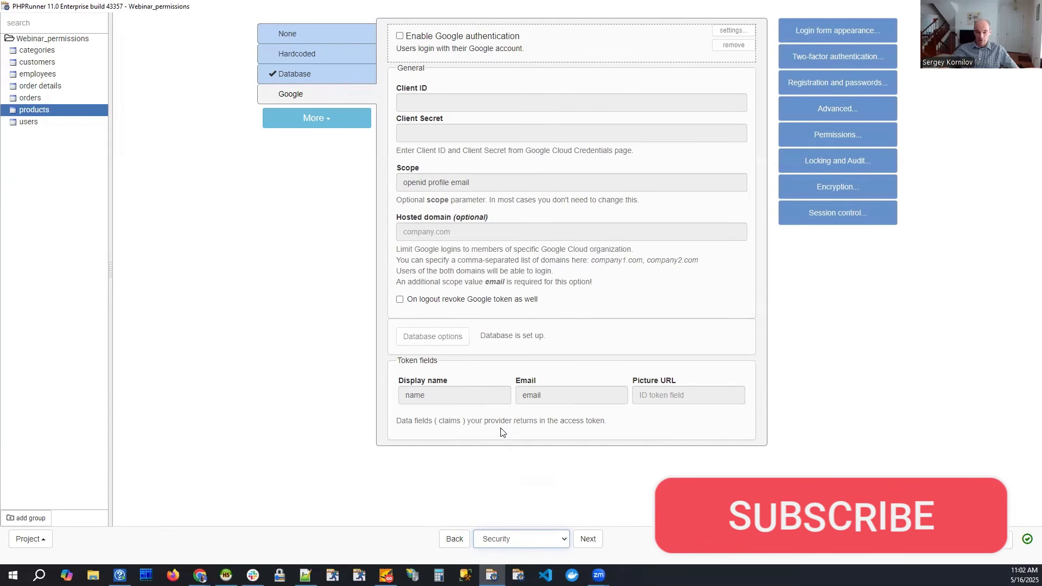
pyautogui.click(587, 539)
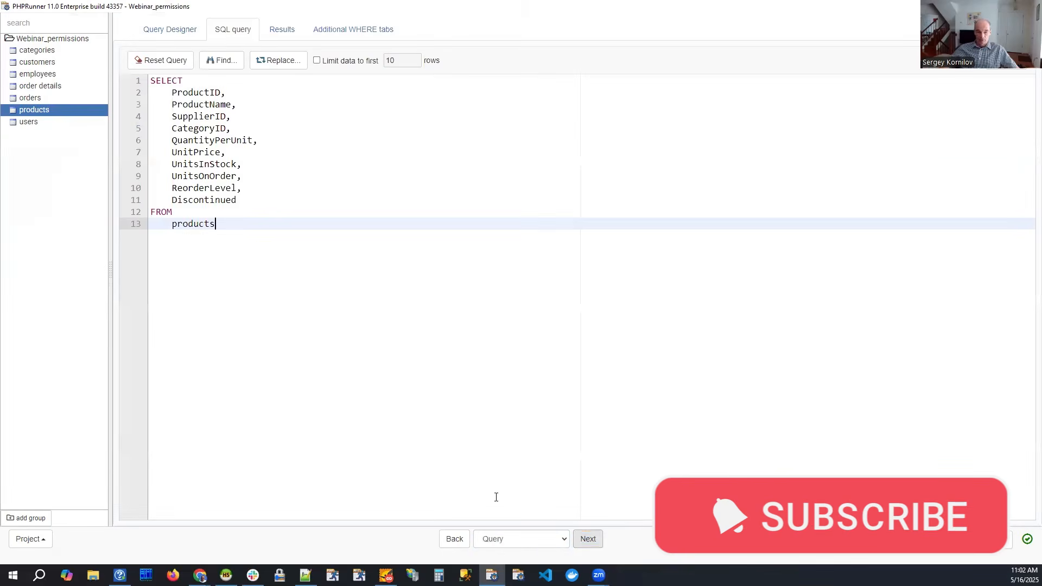
pyautogui.click(46, 125)
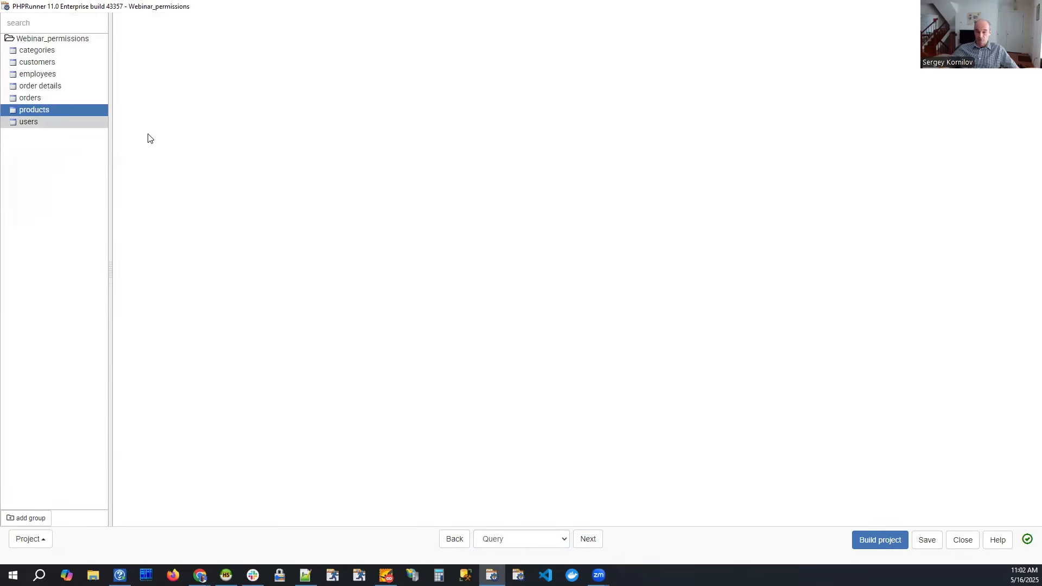
pyautogui.click(276, 34)
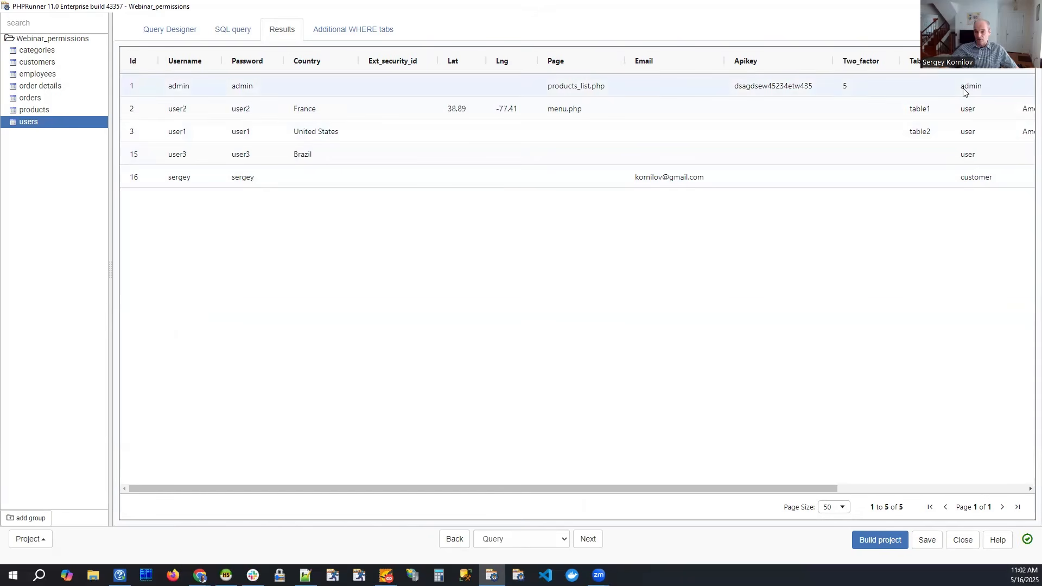
pyautogui.moveTo(762, 484); pyautogui.dragTo(969, 483)
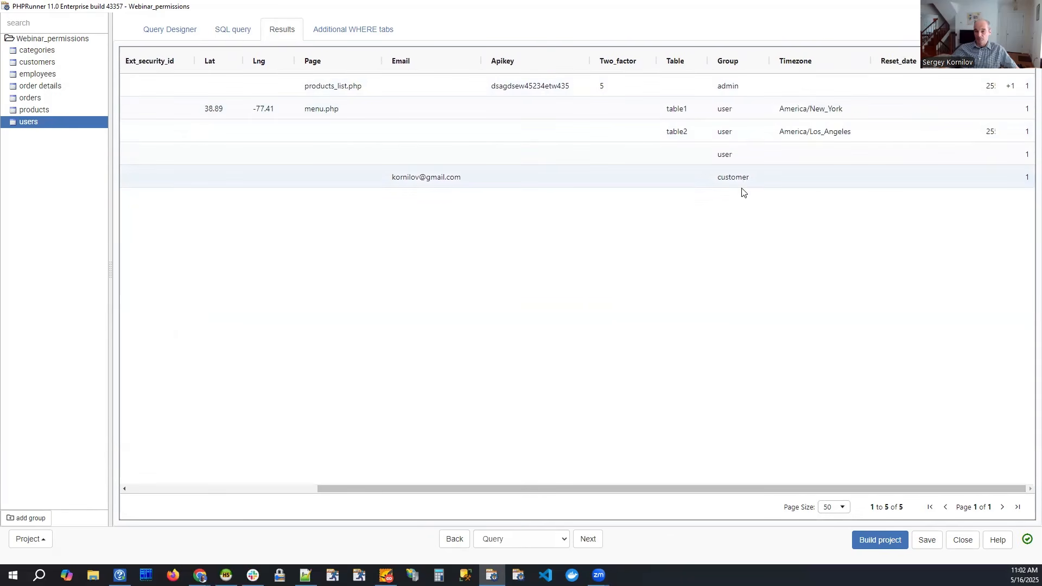
pyautogui.moveTo(732, 486); pyautogui.dragTo(267, 464)
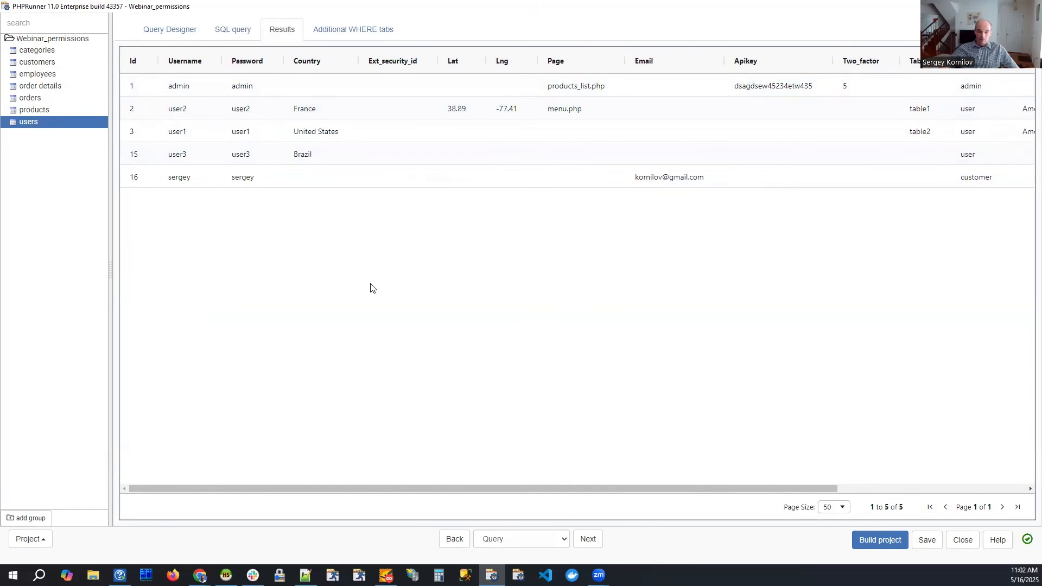
# Return to the Security settings and compare the static table permissions of the admin, user and customer groups.
pyautogui.click(516, 539)
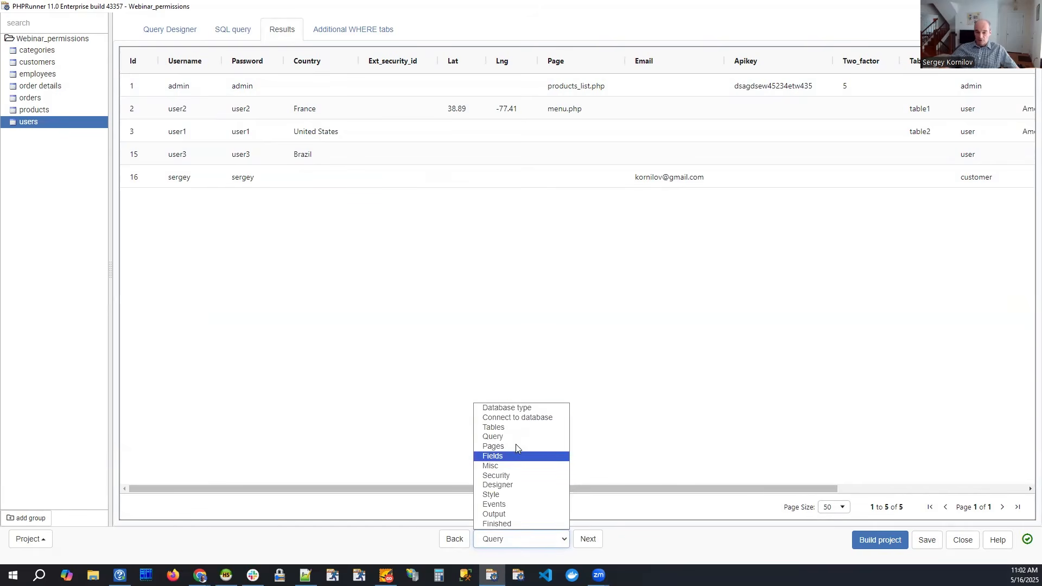
pyautogui.click(504, 476)
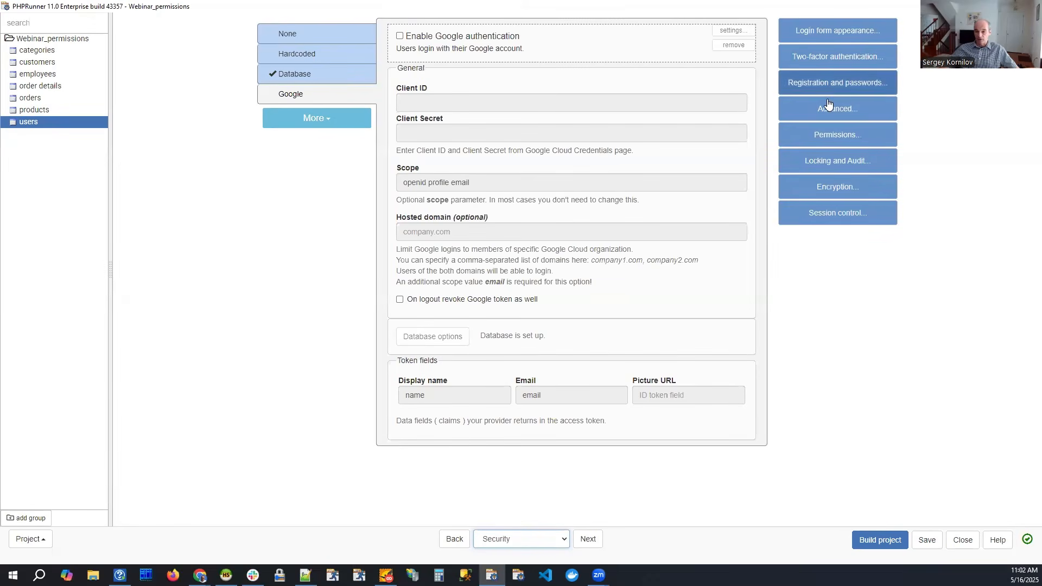
pyautogui.click(827, 140)
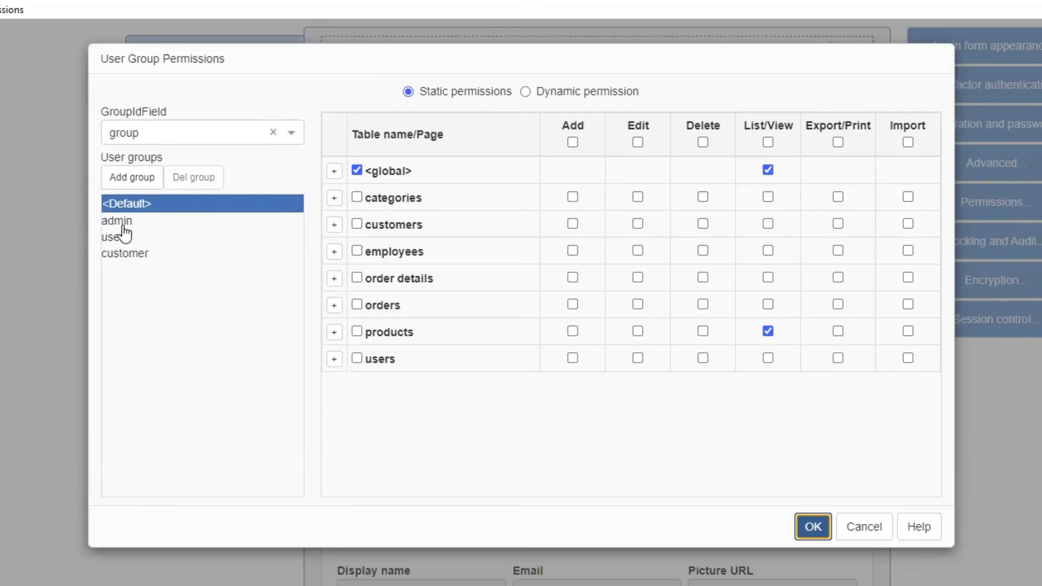
pyautogui.click(122, 220)
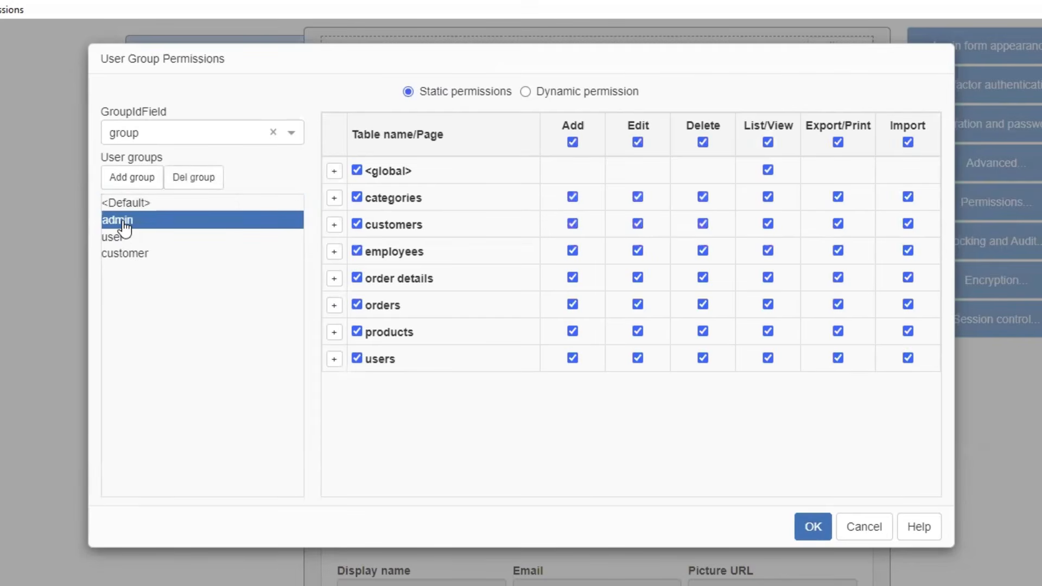
pyautogui.click(123, 237)
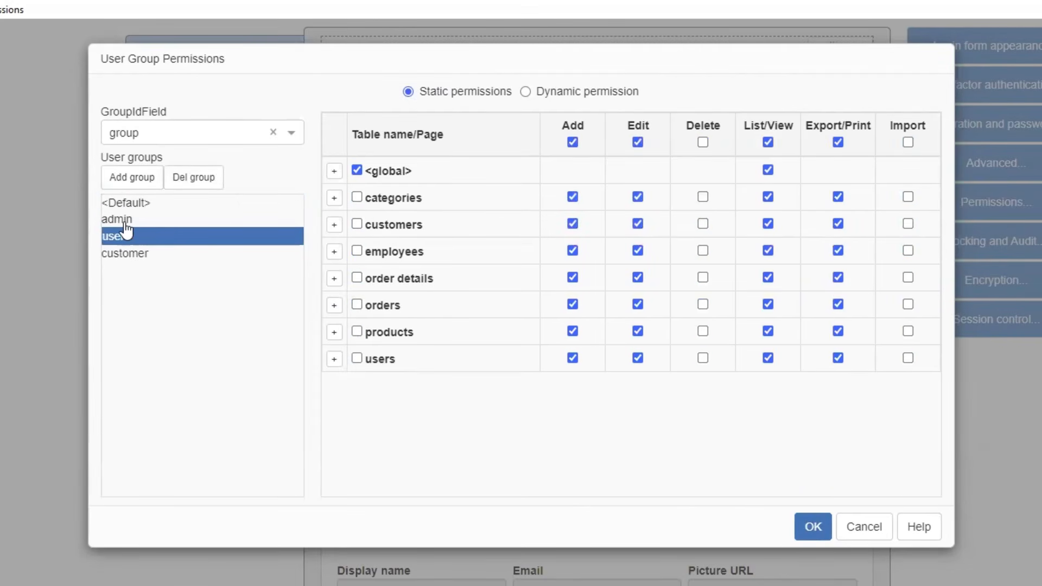
pyautogui.click(126, 222)
pyautogui.click(128, 238)
pyautogui.click(128, 255)
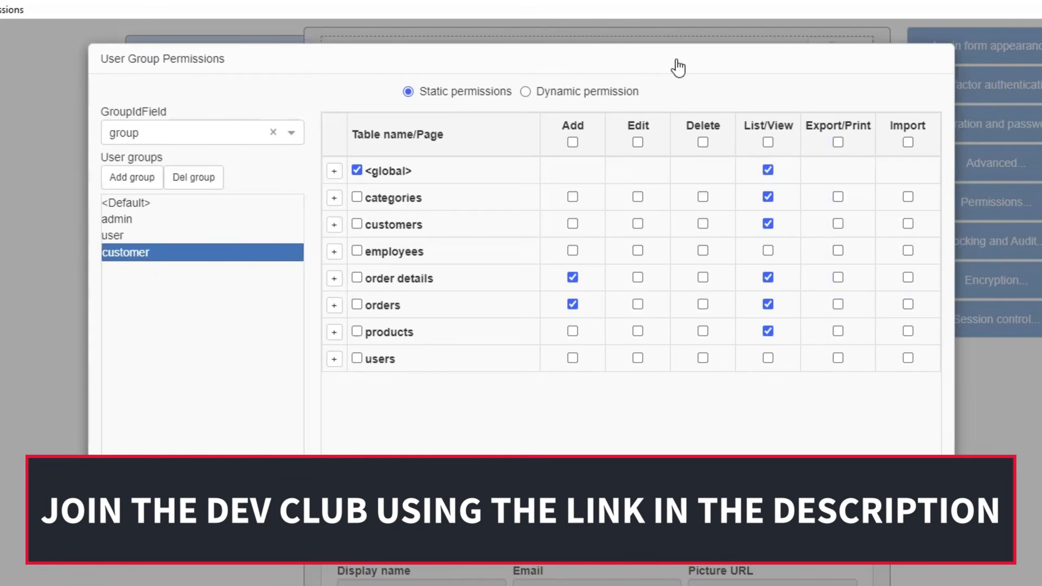
pyautogui.moveTo(679, 65); pyautogui.dragTo(655, 66)
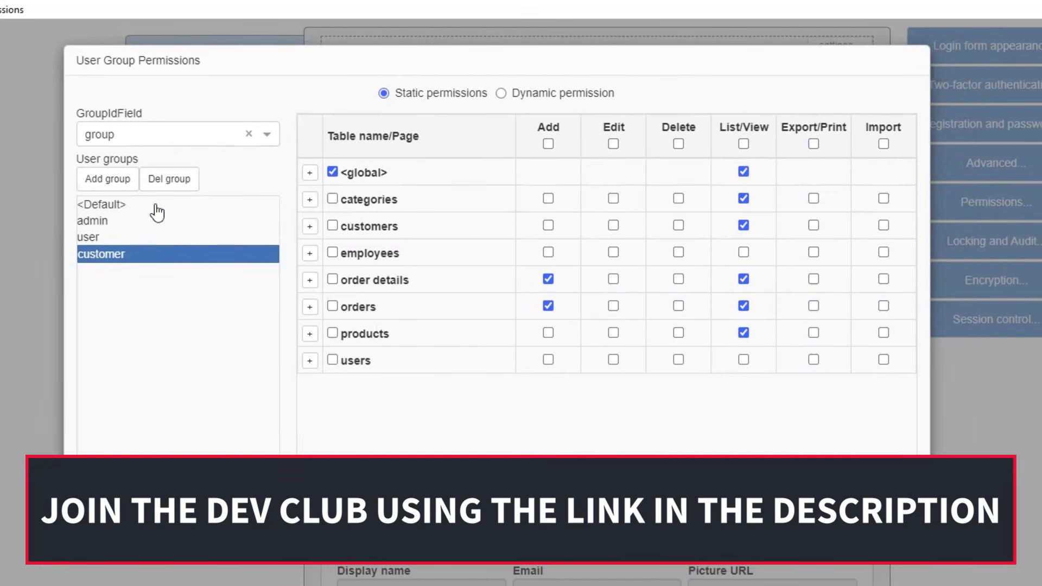
pyautogui.click(107, 222)
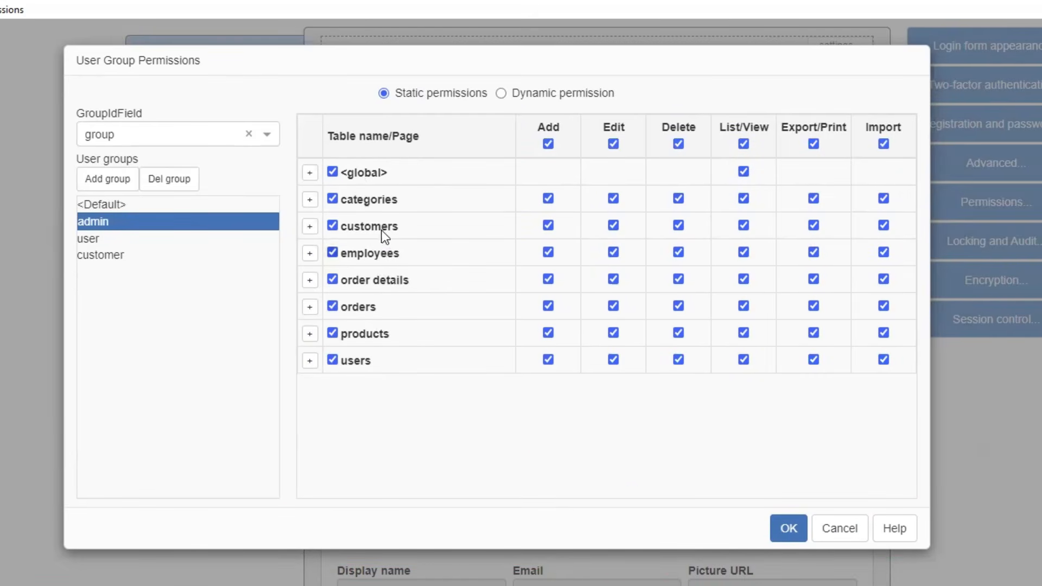
pyautogui.click(91, 241)
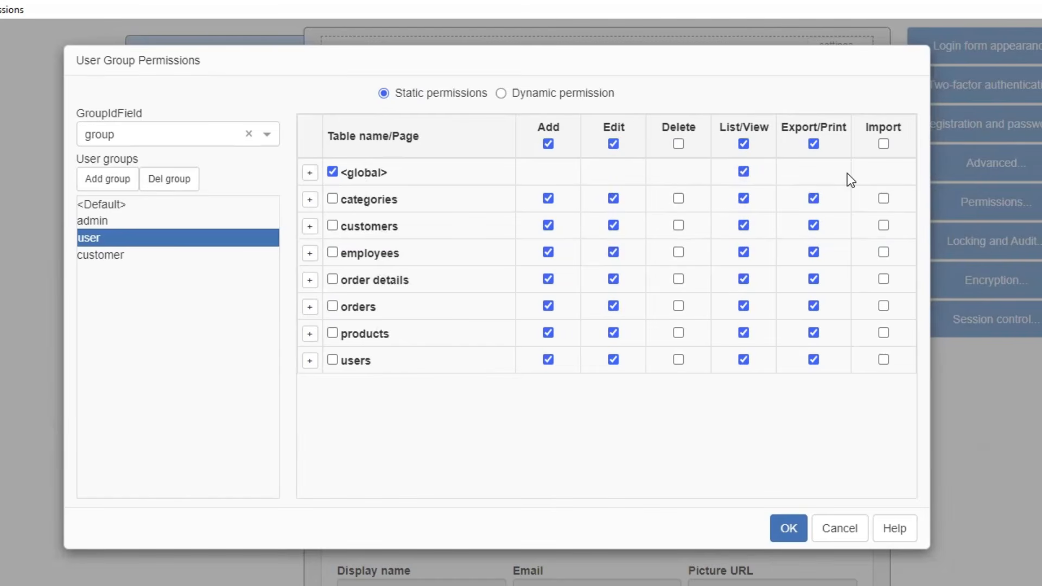
# Grant the customer group Edit permission on order details and orders, and save the group permissions.
pyautogui.click(110, 262)
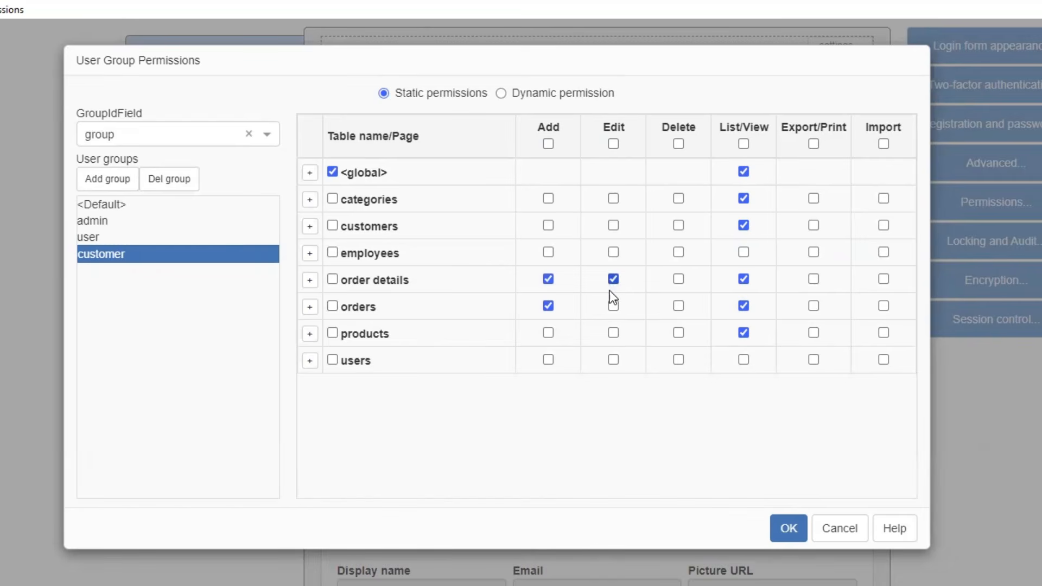
pyautogui.click(614, 307)
pyautogui.click(115, 238)
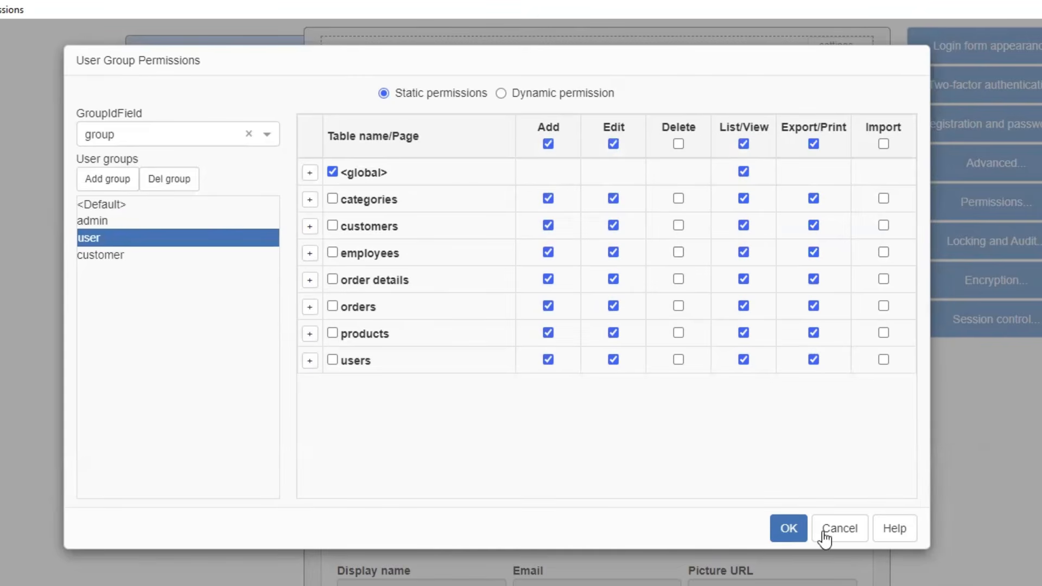
pyautogui.click(788, 529)
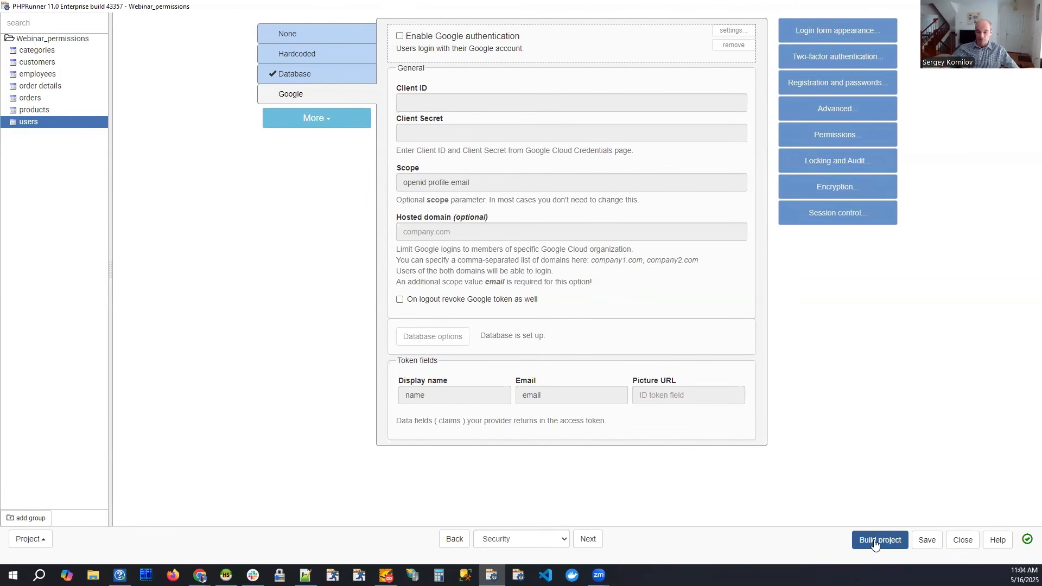
# Build the Webinar_permissions project and open the generated application in the browser.
pyautogui.click(877, 540)
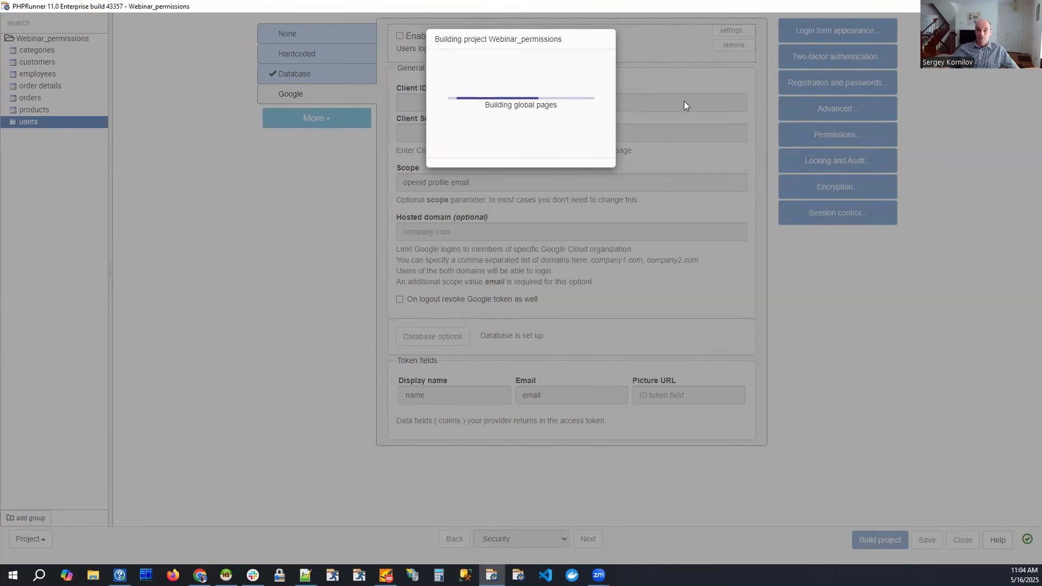
pyautogui.click(521, 120)
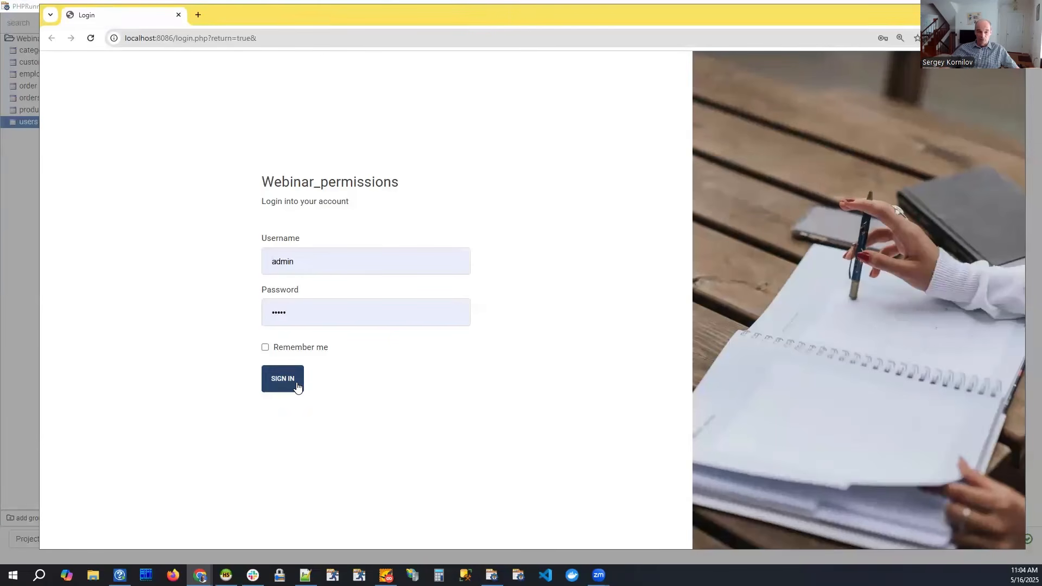
# Sign in with the prefilled admin account and examine the actions available in the Customers list.
pyautogui.click(298, 385)
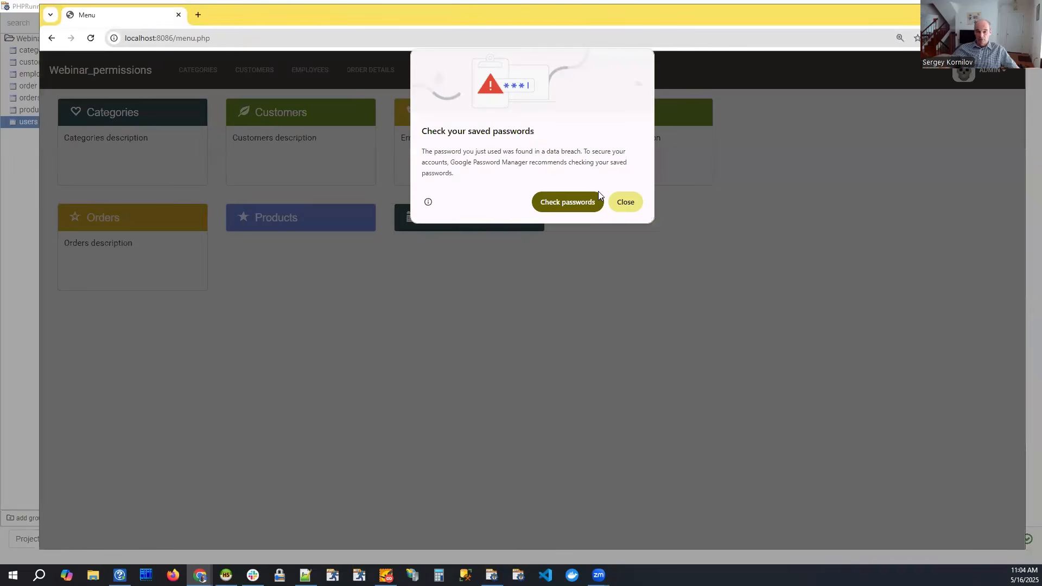
pyautogui.click(624, 202)
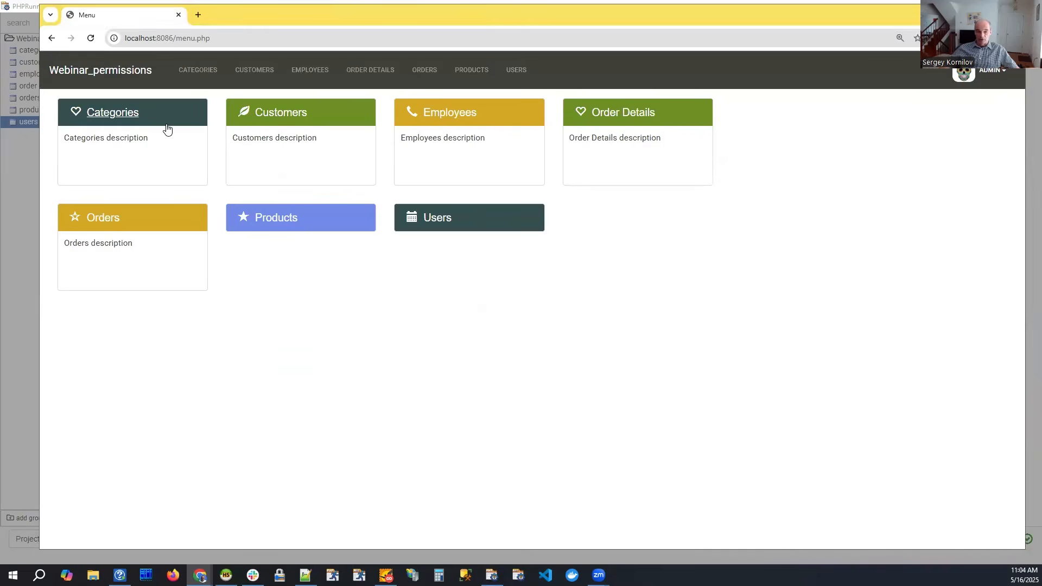
pyautogui.click(363, 120)
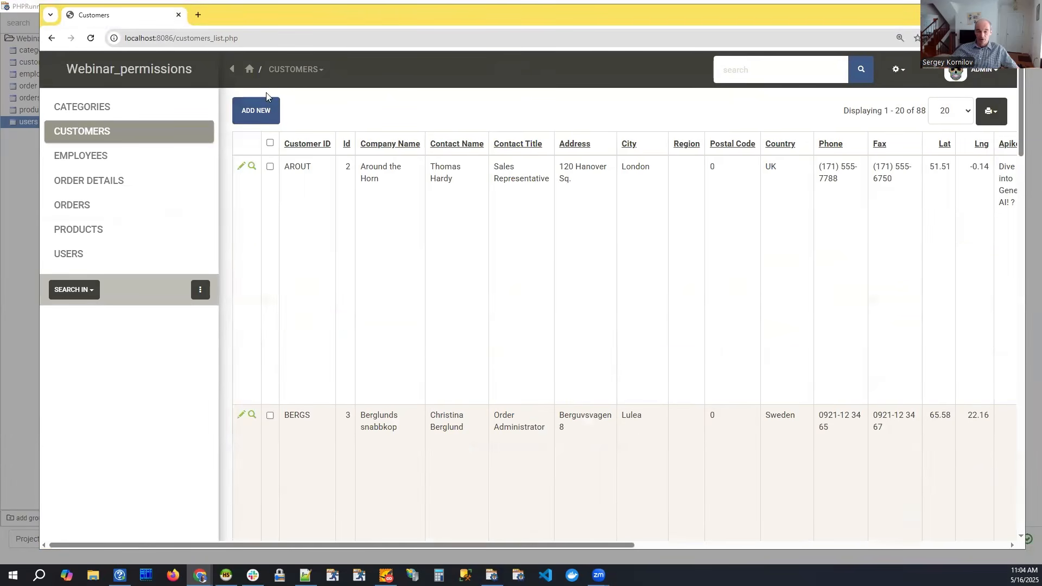
# Log out of the admin account and sign in with the customer group account's username and password.
pyautogui.click(983, 72)
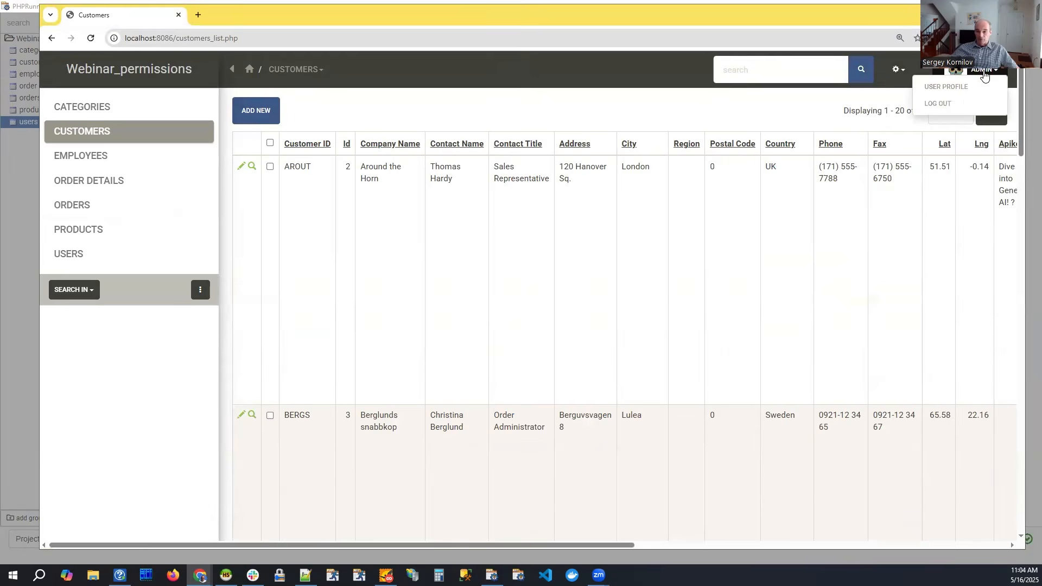
pyautogui.click(944, 105)
pyautogui.doubleClick(342, 261)
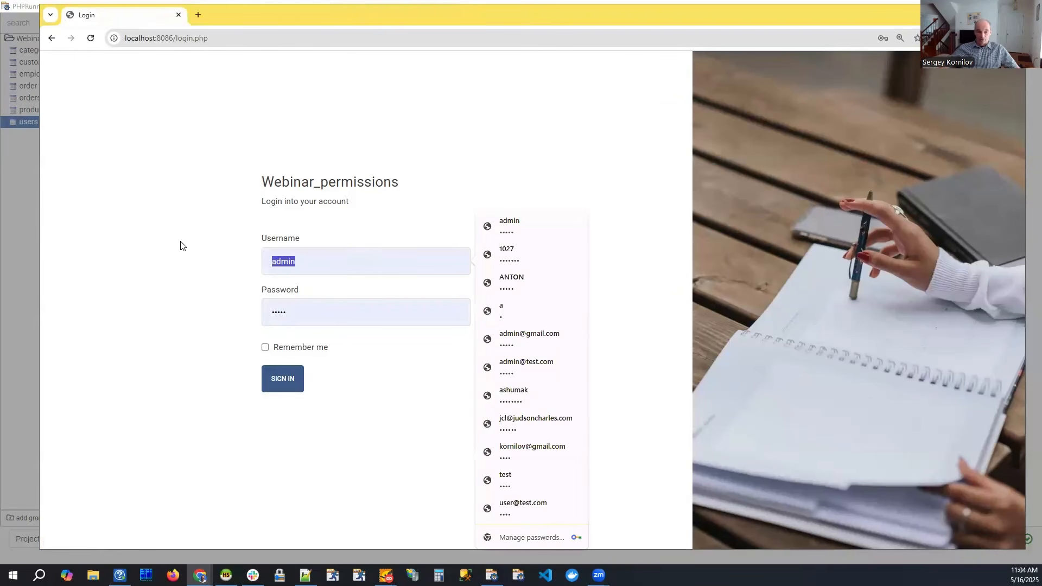
pyautogui.press('Tab')
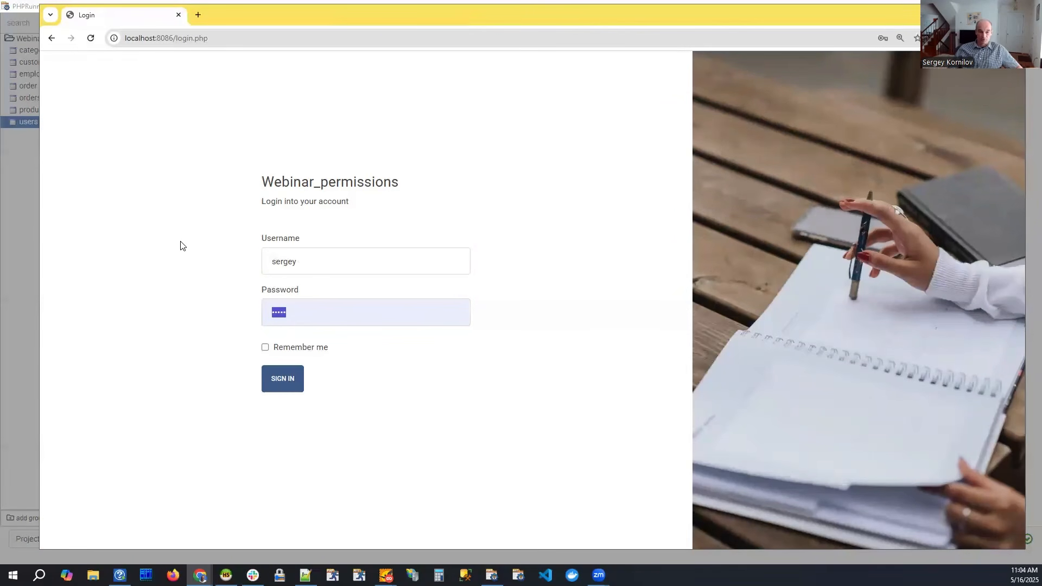
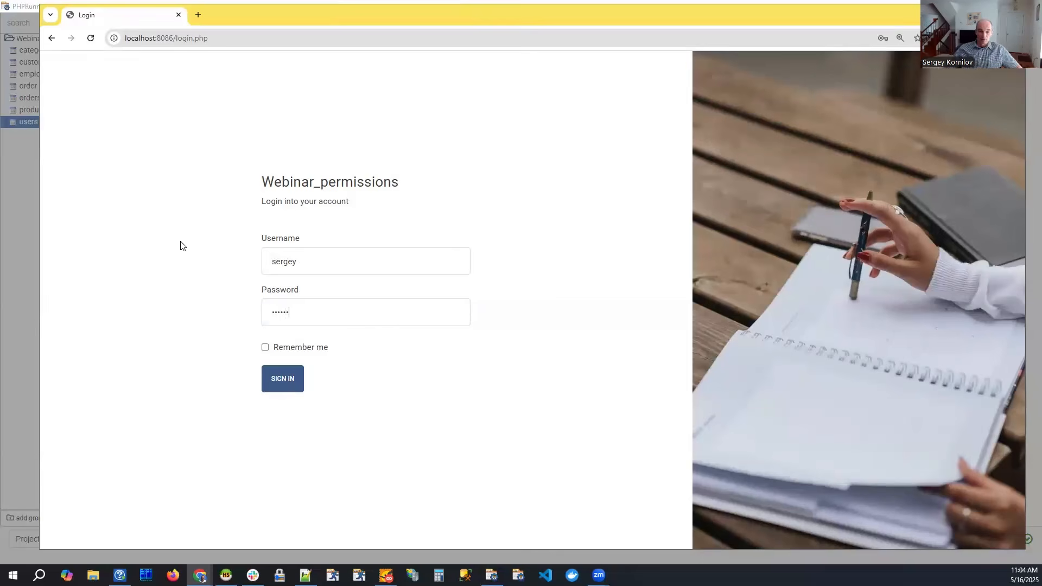
pyautogui.press('Return')
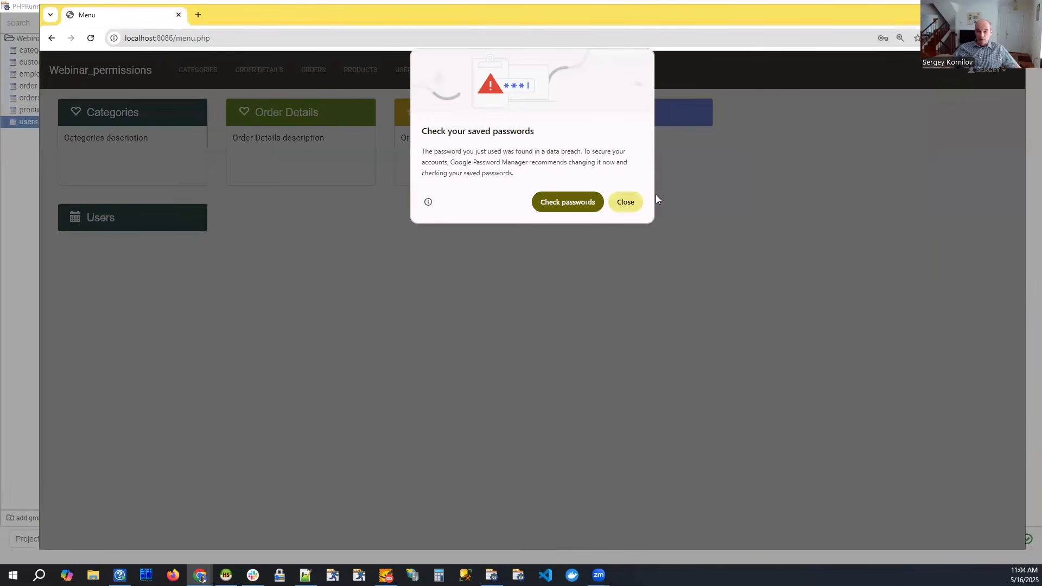
# Dismiss the password warning, save the login in the browser and open the Categories list.
pyautogui.click(626, 201)
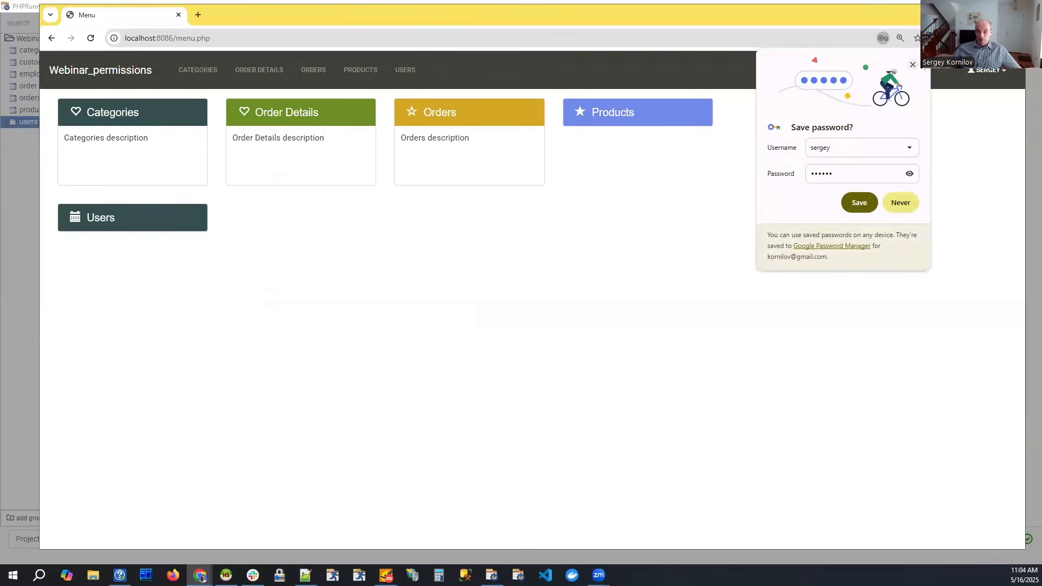
pyautogui.click(859, 202)
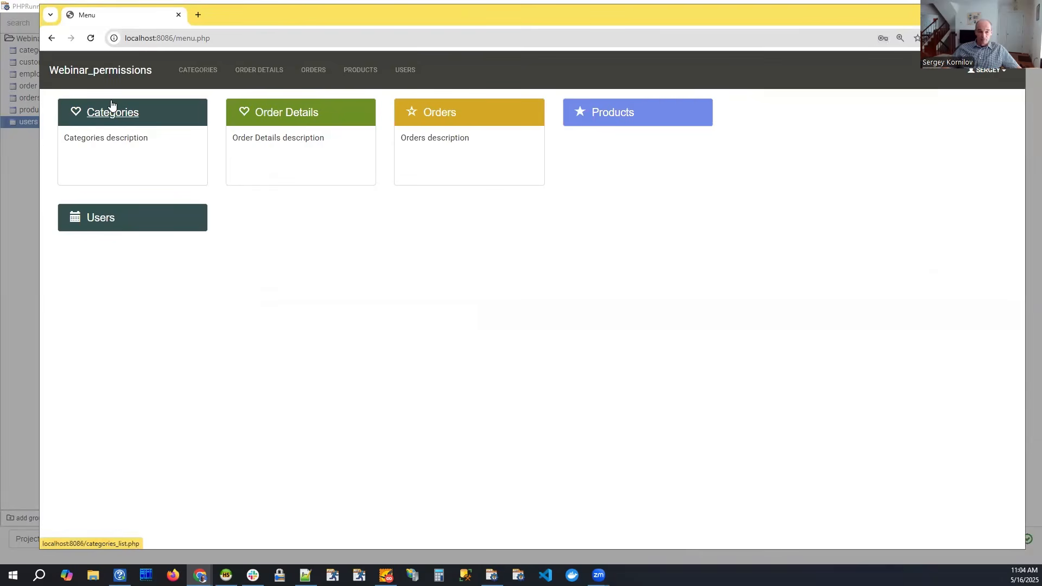
pyautogui.click(116, 120)
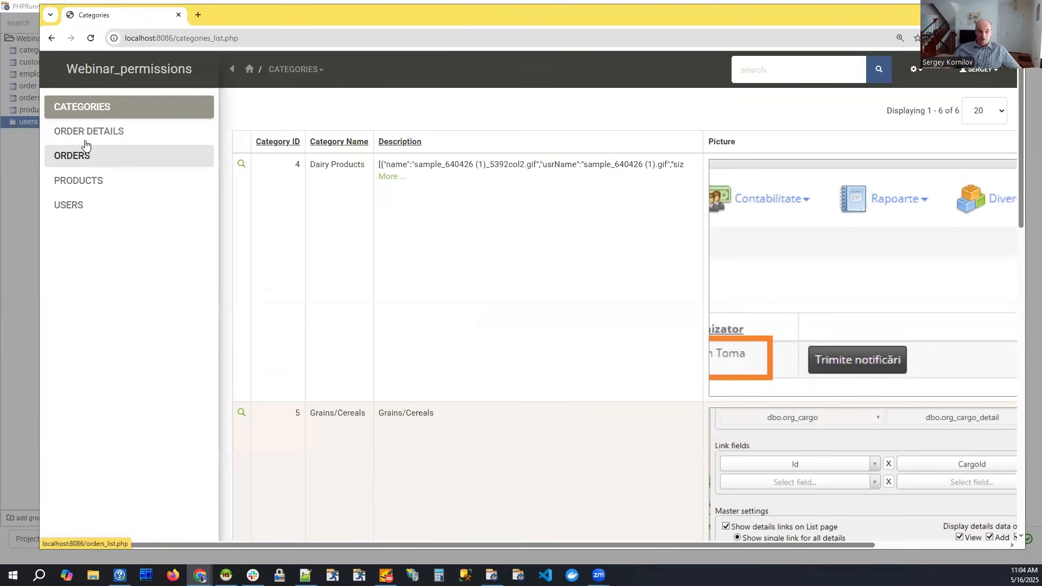
# Open the Products list under the customer group account and examine which actions are available.
pyautogui.click(78, 182)
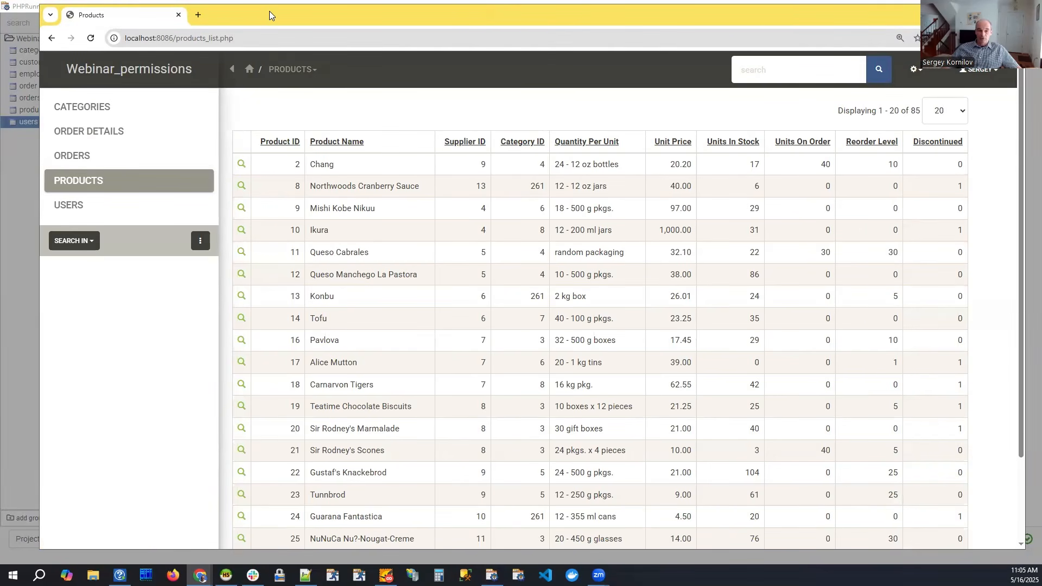
pyautogui.moveTo(261, 11); pyautogui.dragTo(248, 9)
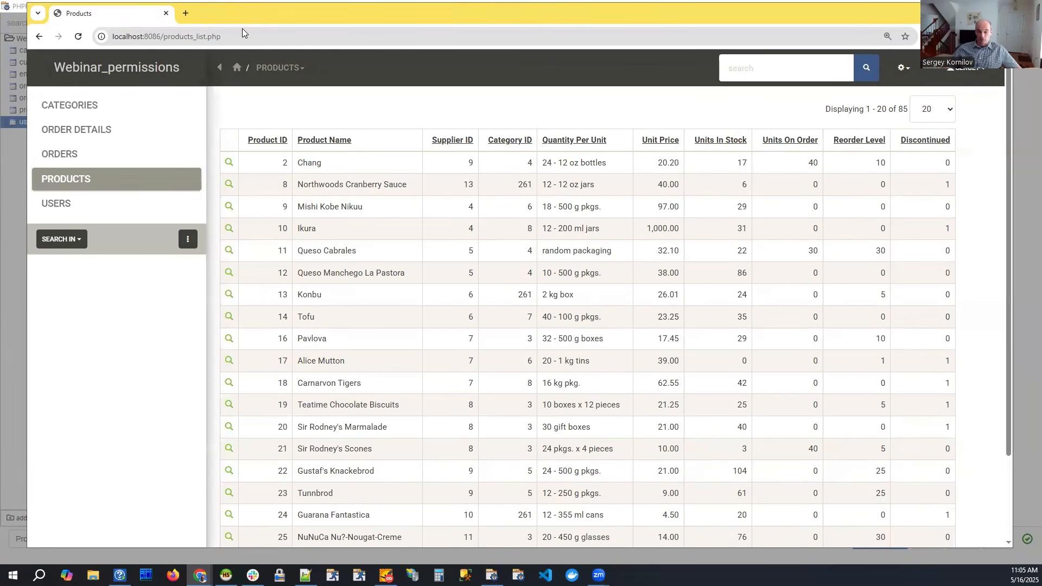
pyautogui.moveTo(243, 19); pyautogui.dragTo(237, 16)
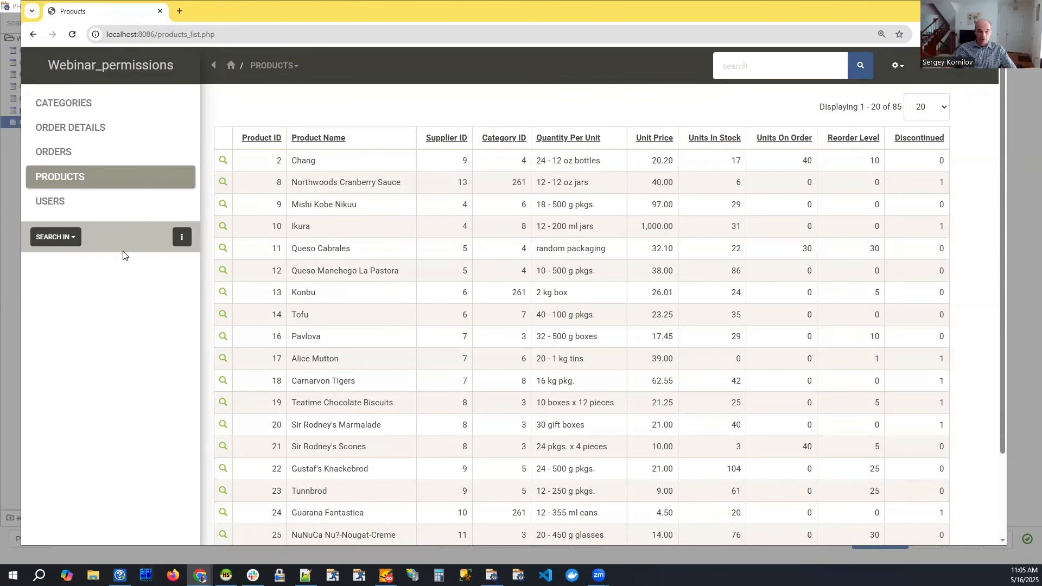
# Switch to PHPRunner and look up the project's output folder path in the Output settings.
pyautogui.click(9, 249)
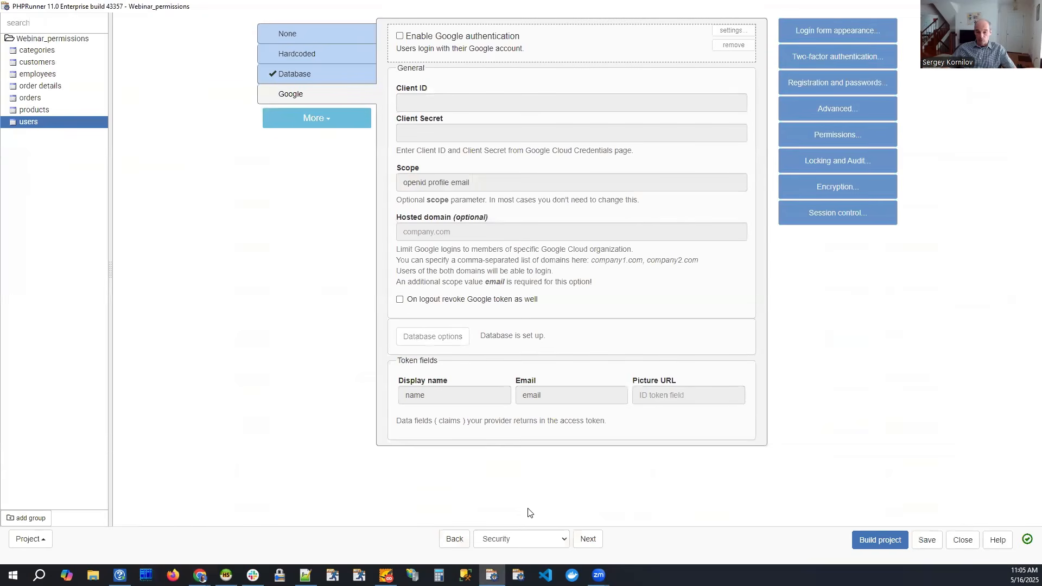
pyautogui.click(519, 538)
pyautogui.click(510, 513)
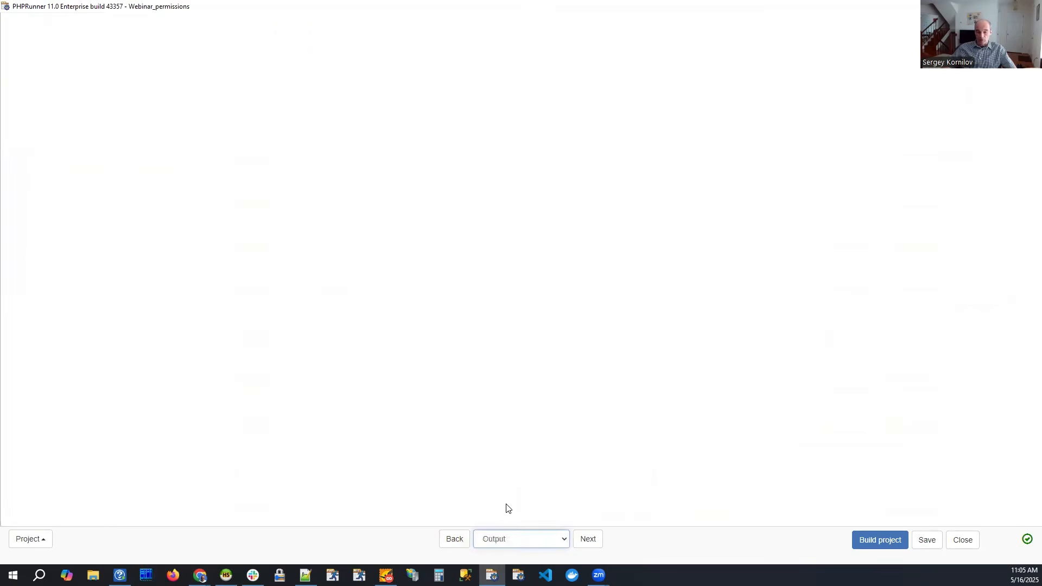
pyautogui.moveTo(431, 97); pyautogui.dragTo(290, 98)
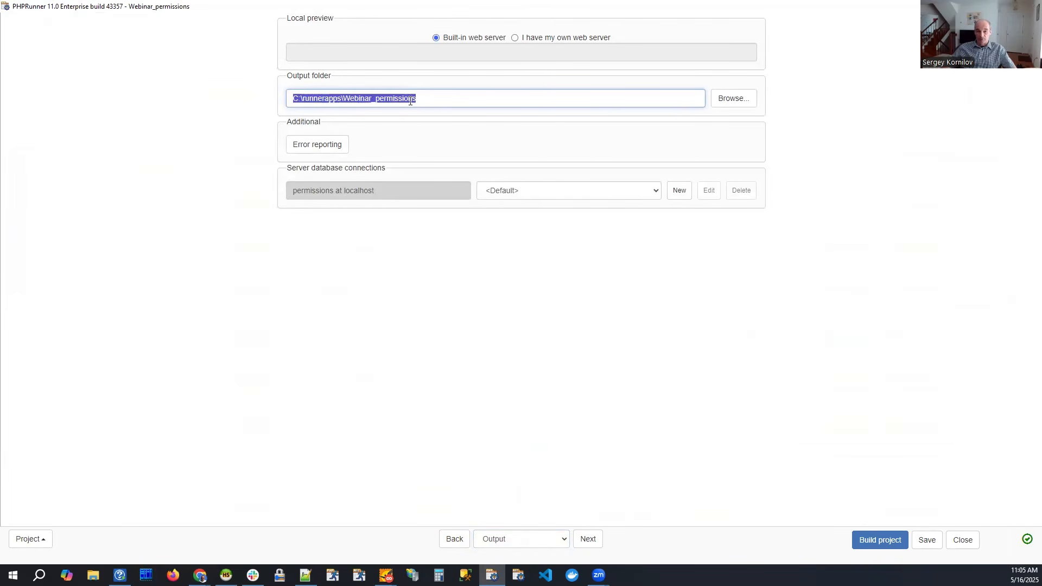
pyautogui.click(448, 98)
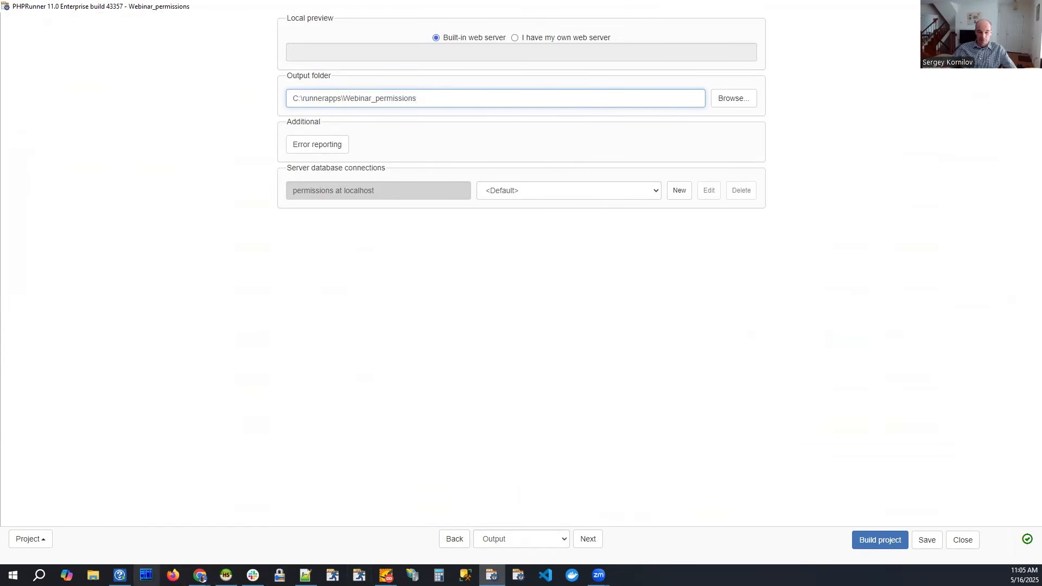
# Switch to Far Manager and highlight the settings folder inside C:\runnerapps\Webinar_permissions.
pyautogui.click(146, 575)
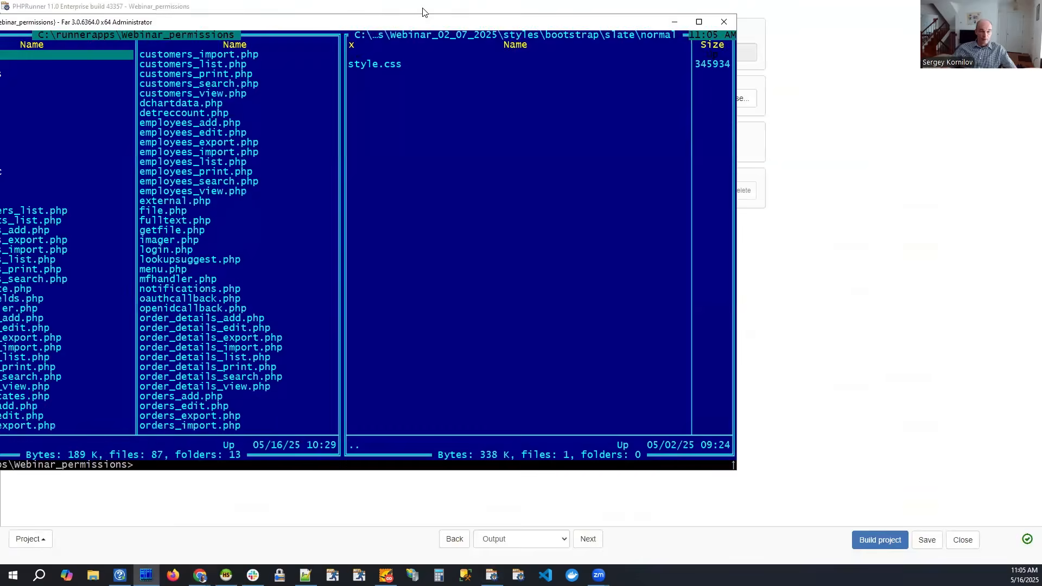
pyautogui.moveTo(423, 11); pyautogui.dragTo(435, 45)
pyautogui.click(219, 240)
pyautogui.click(180, 170)
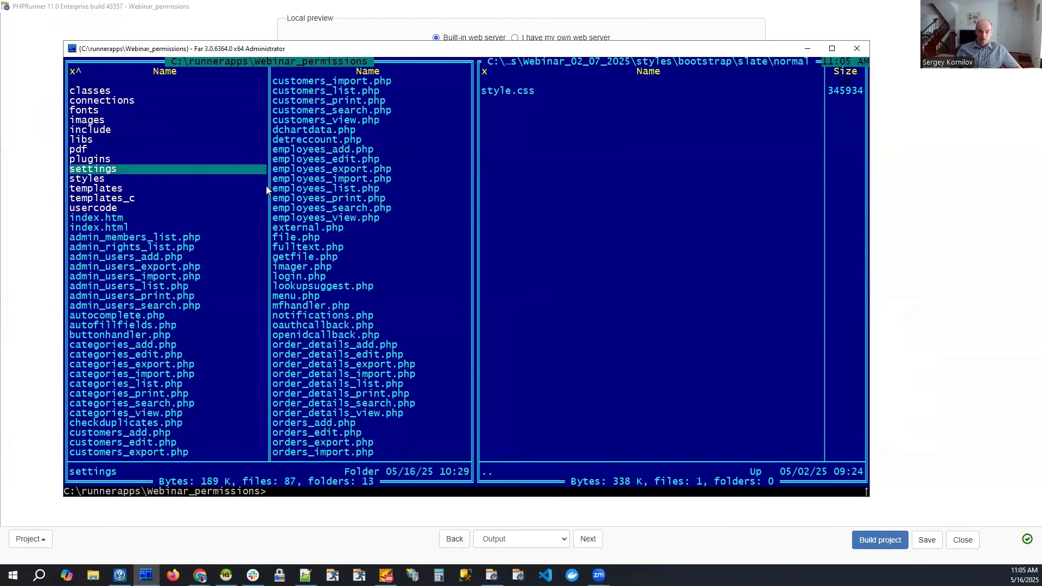
# Search all files from the current folder for the whole word "customer".
pyautogui.hotkey('alt', 'F7')
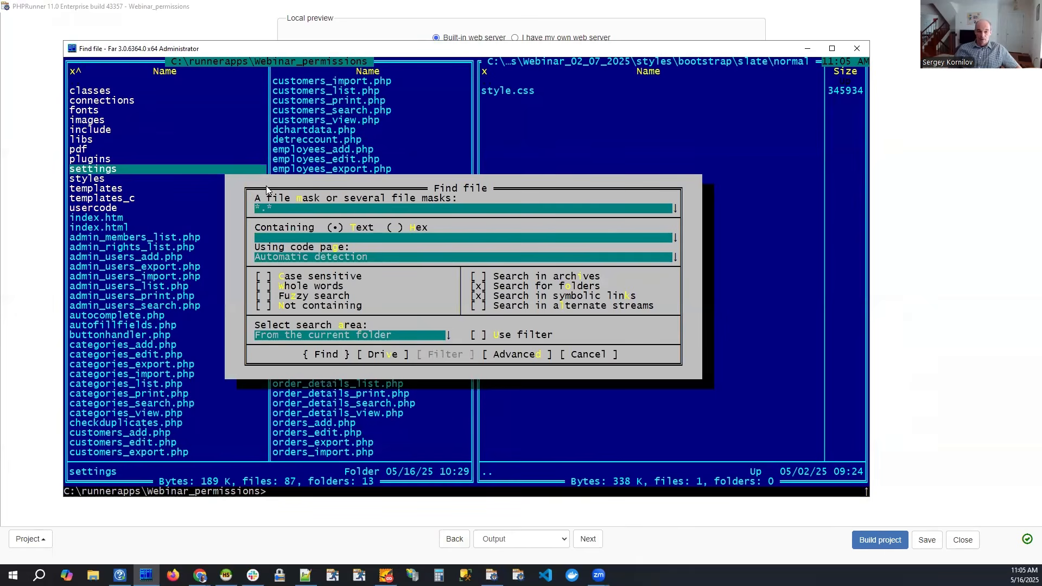
pyautogui.write('cust')
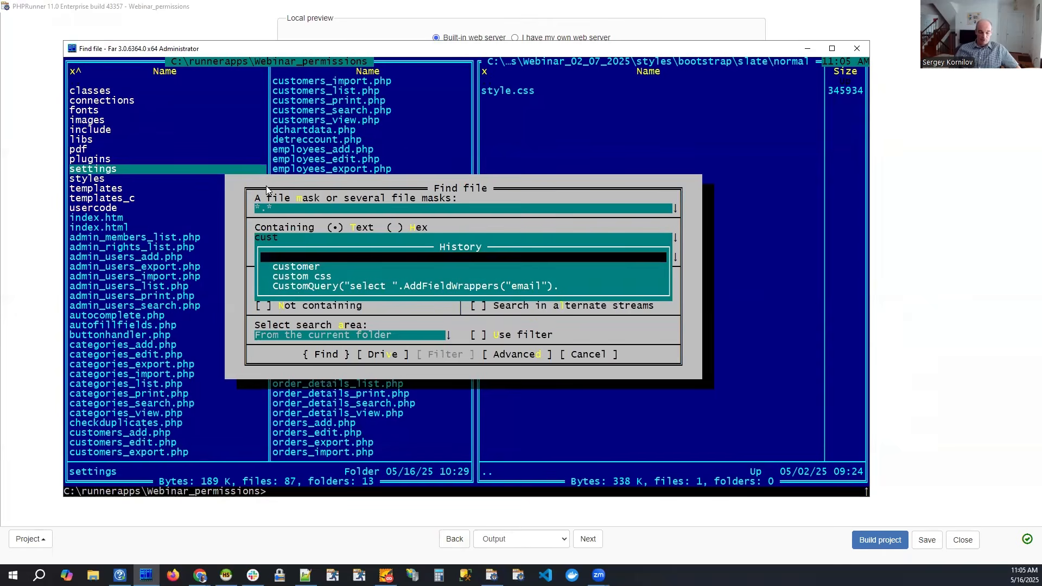
pyautogui.write('omer')
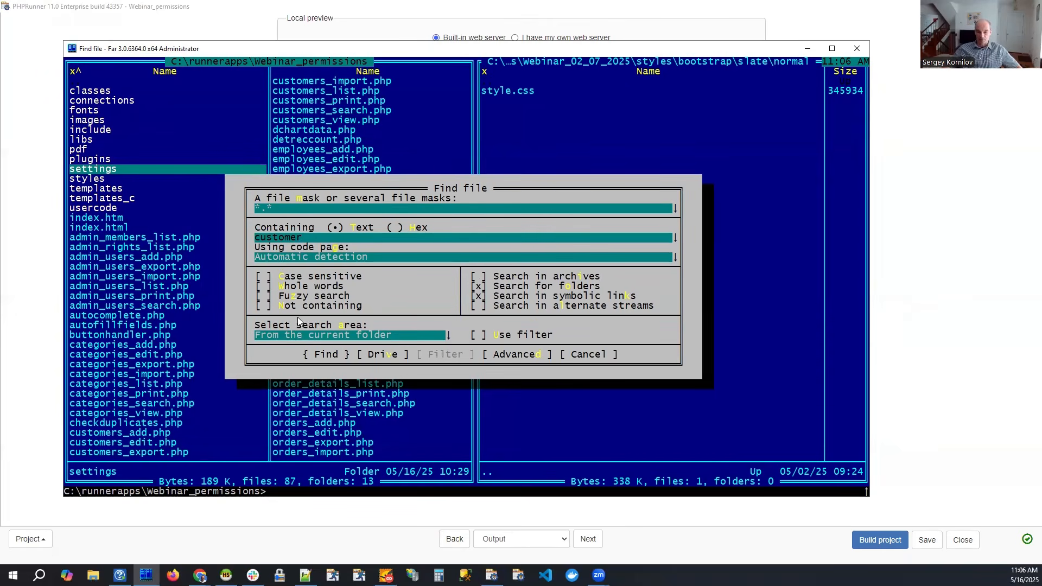
pyautogui.click(265, 286)
pyautogui.click(342, 355)
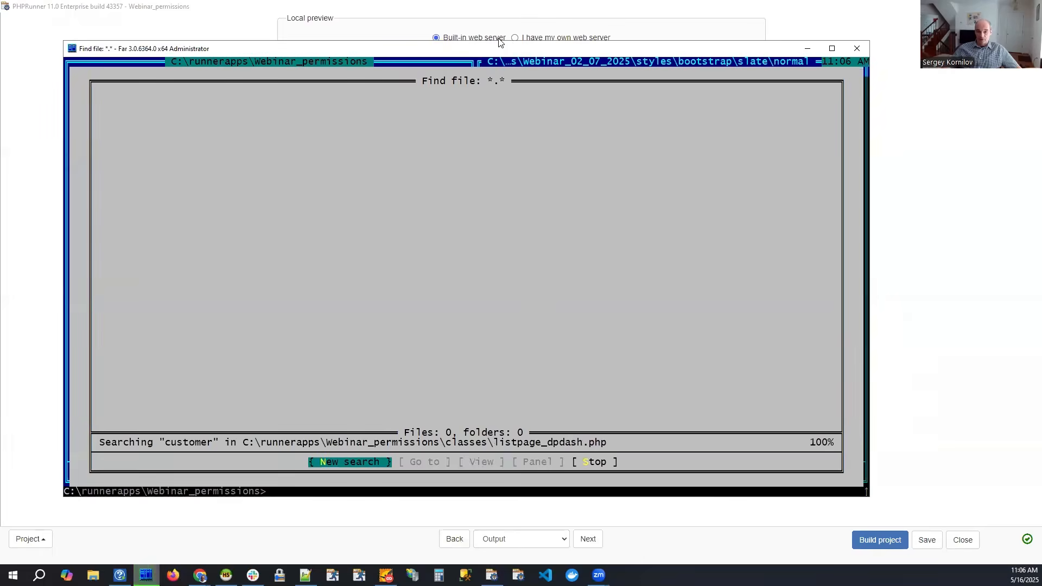
pyautogui.moveTo(507, 49); pyautogui.dragTo(500, 36)
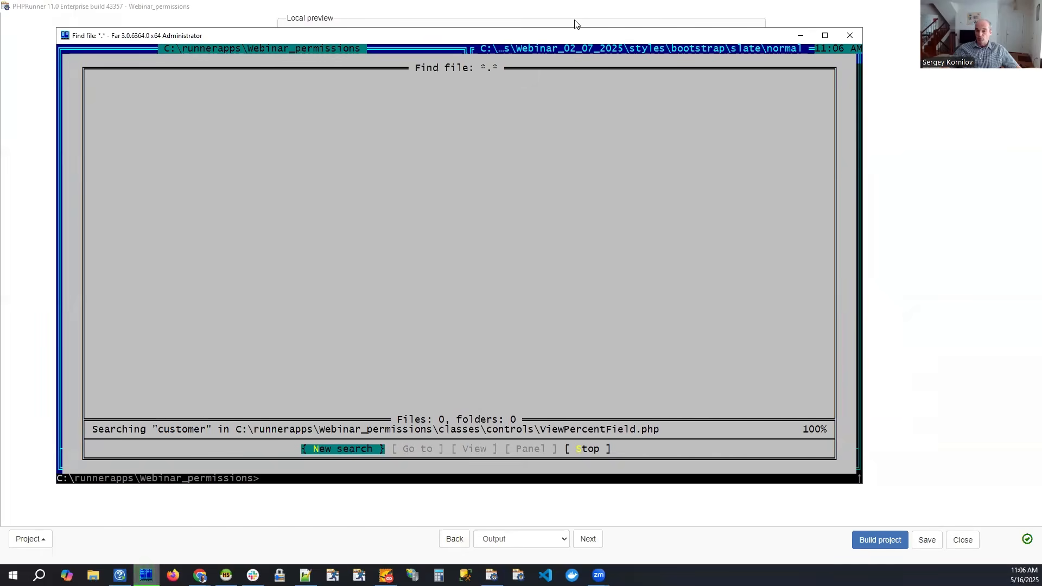
pyautogui.moveTo(555, 39); pyautogui.dragTo(534, 28)
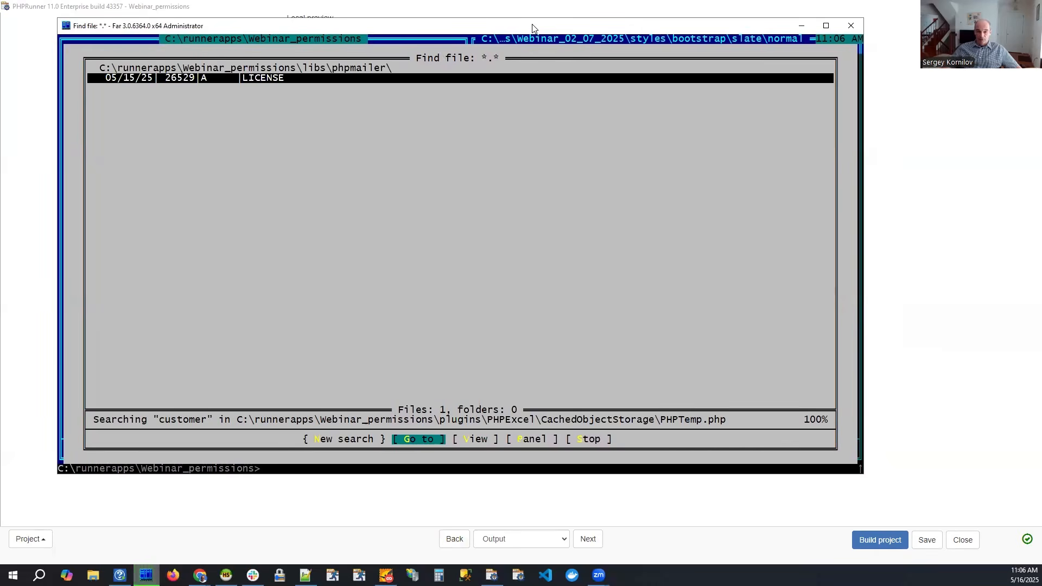
pyautogui.moveTo(533, 25); pyautogui.dragTo(530, 27)
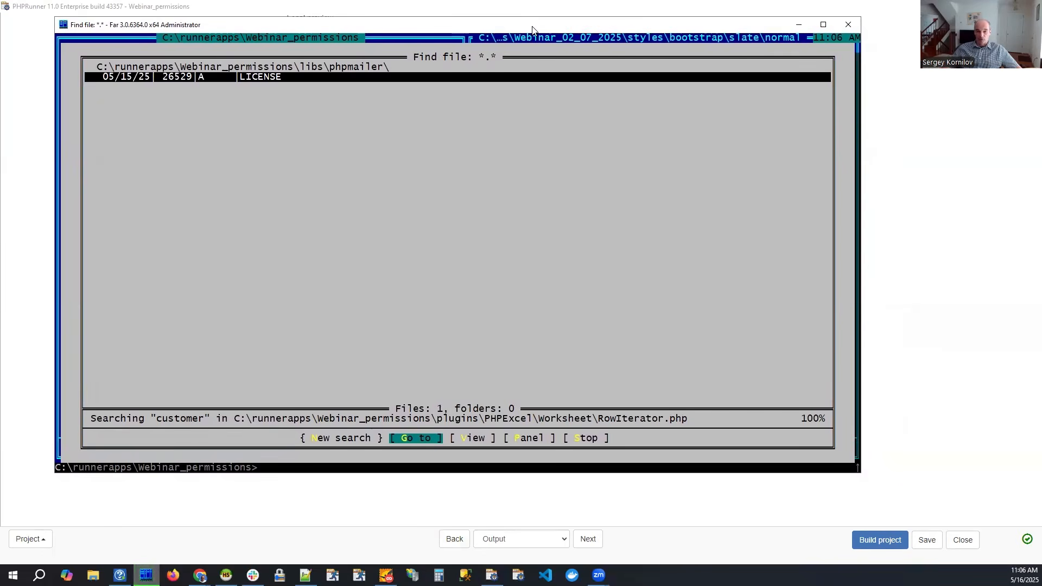
pyautogui.moveTo(531, 28); pyautogui.dragTo(530, 55)
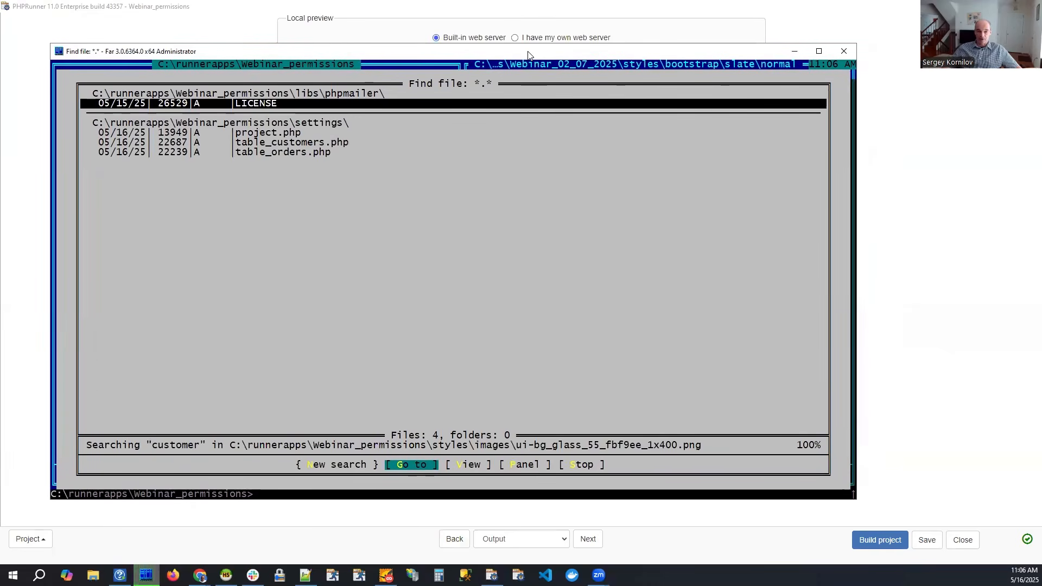
# Open project.php from the settings folder results in the editor, at the start of the file.
pyautogui.click(271, 134)
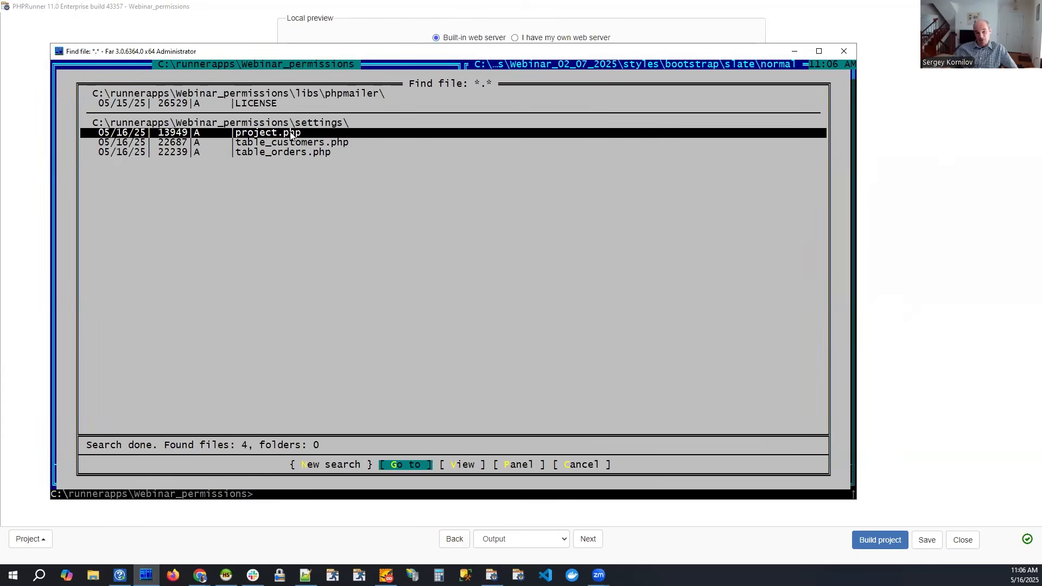
pyautogui.press('F4')
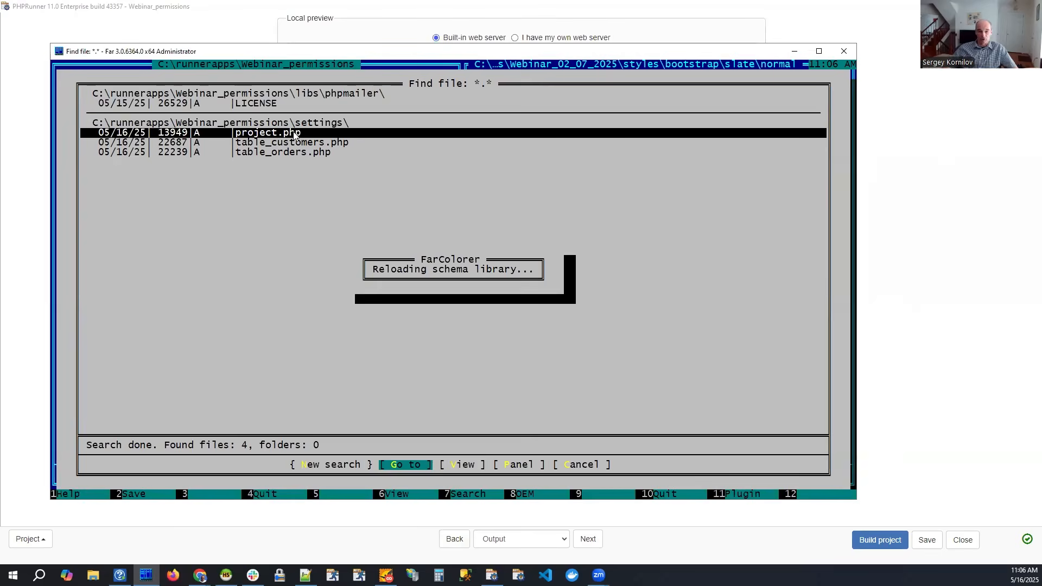
pyautogui.hotkey('ctrl', 'Home')
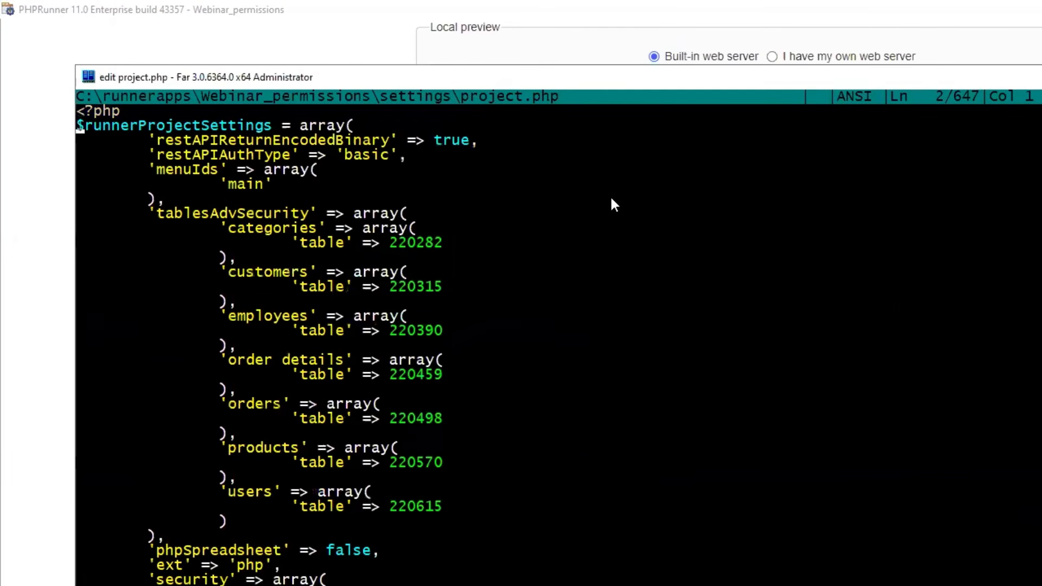
# Highlight the $runnerProjectSettings variable name at the beginning of project.php, then clear the selection.
pyautogui.hotkey('shift', 'Right')
pyautogui.hotkey('shift', 'Right')
pyautogui.hotkey('shift', 'Right')
pyautogui.hotkey('shift', 'Right')
pyautogui.hotkey('shift', 'Right')
pyautogui.hotkey('shift', 'Right')
pyautogui.hotkey('shift', 'Right')
pyautogui.hotkey('shift', 'Right')
pyautogui.hotkey('shift', 'Right')
pyautogui.hotkey('shift', 'Right')
pyautogui.hotkey('shift', 'Right')
pyautogui.hotkey('shift', 'Right')
pyautogui.hotkey('shift', 'Right')
pyautogui.hotkey('shift', 'Right')
pyautogui.hotkey('shift', 'Right')
pyautogui.hotkey('shift', 'Right')
pyautogui.hotkey('shift', 'Right')
pyautogui.hotkey('shift', 'Right')
pyautogui.hotkey('shift', 'Right')
pyautogui.hotkey('shift', 'Right')
pyautogui.hotkey('shift', 'Right')
pyautogui.hotkey('shift', 'Right')
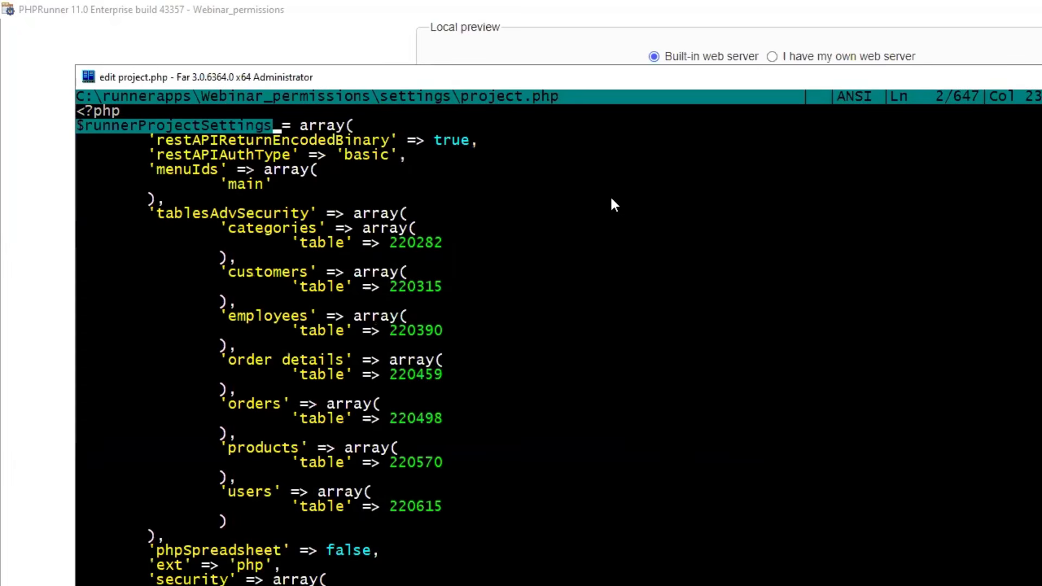
pyautogui.click(349, 205)
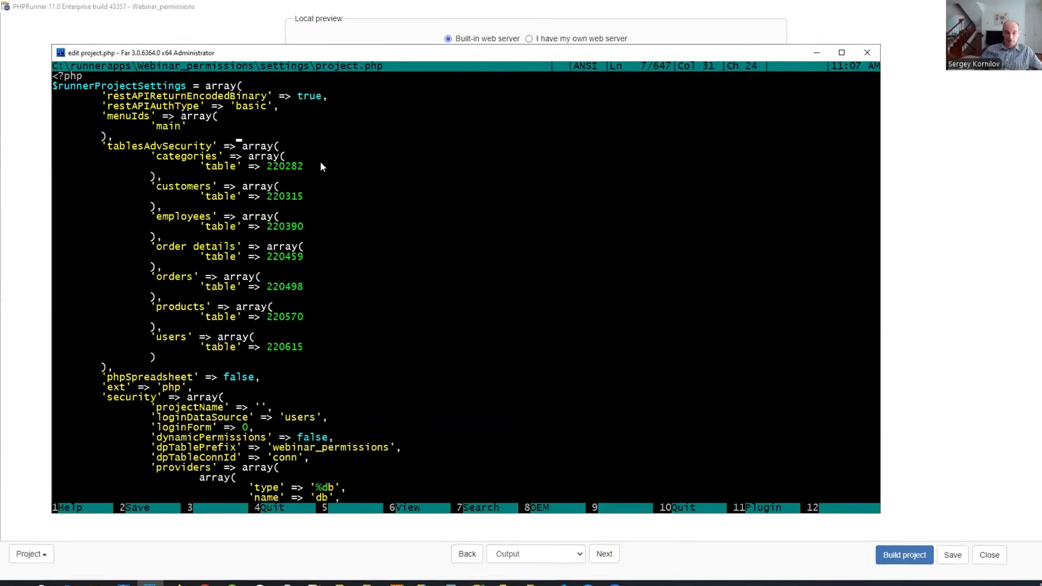
# Find the staticPermissions array in project.php and highlight its name without the quotes.
pyautogui.scroll(-14, 434, 225)
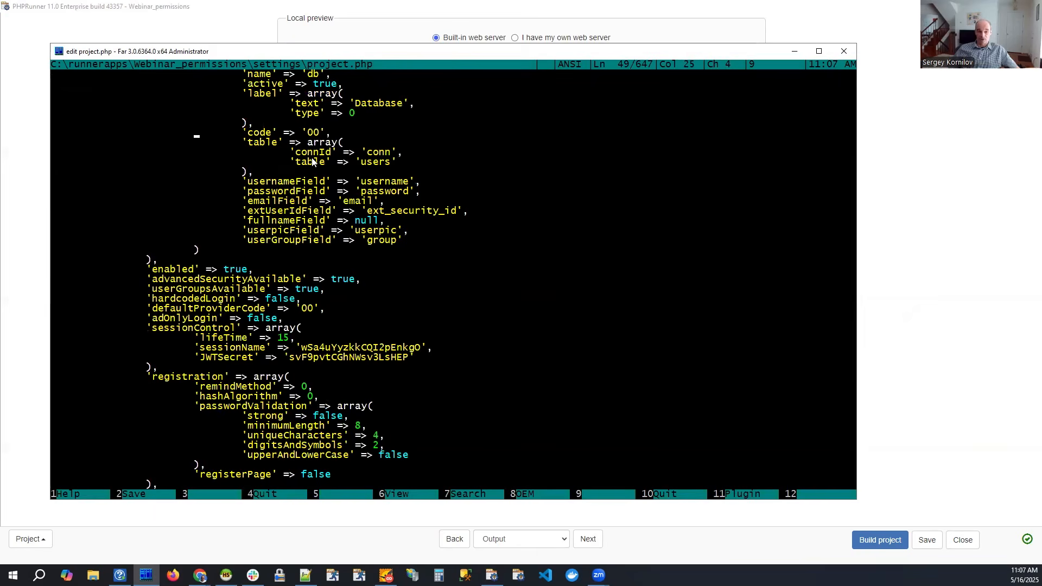
pyautogui.scroll(-14, 312, 161)
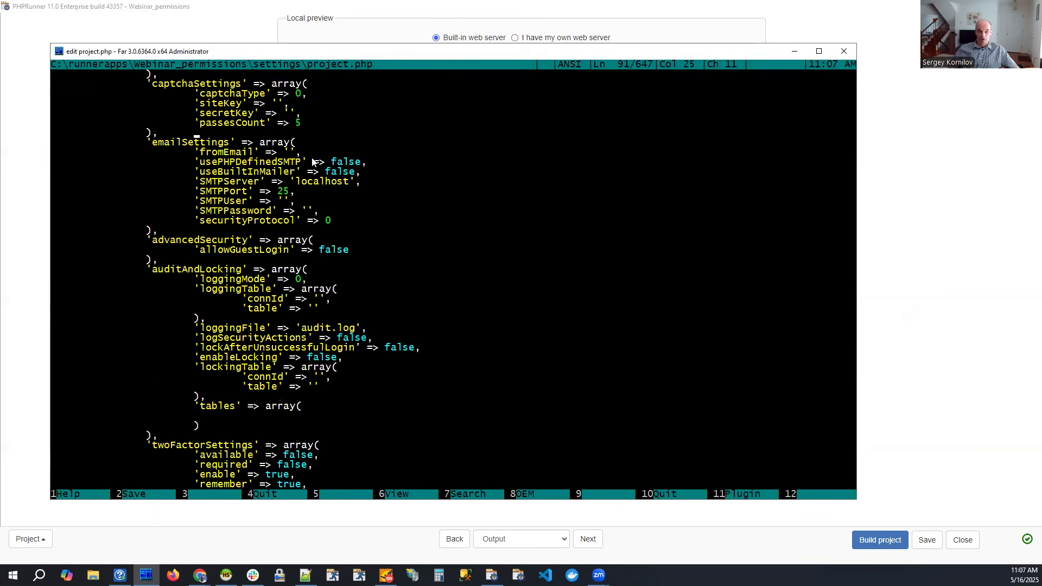
pyautogui.scroll(-20, 312, 161)
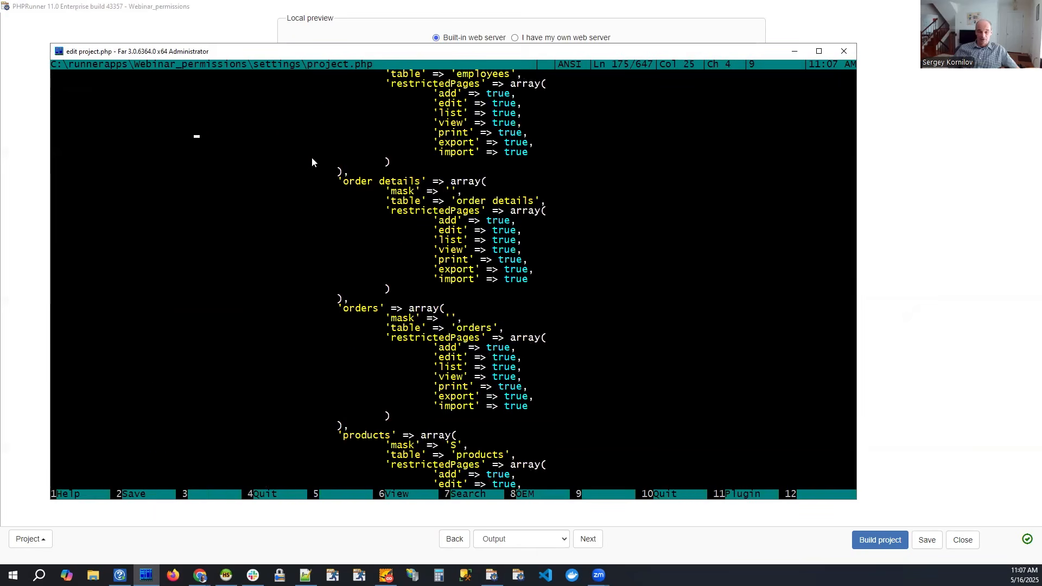
pyautogui.scroll(14, 312, 161)
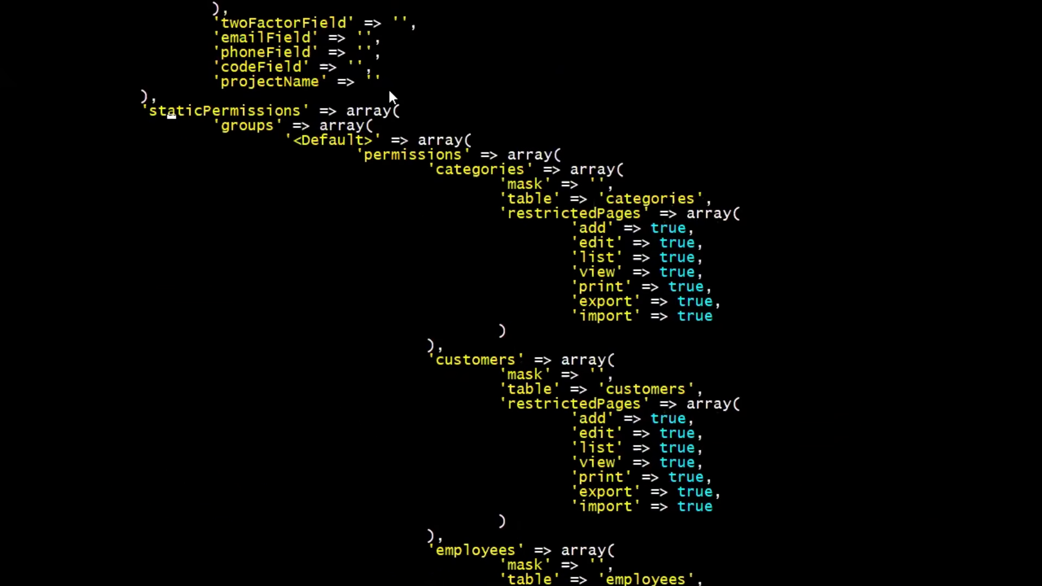
pyautogui.press('Left')
pyautogui.press('Left')
pyautogui.hotkey('shift', 'Right')
pyautogui.hotkey('shift', 'Right')
pyautogui.hotkey('shift', 'Right')
pyautogui.hotkey('shift', 'Right')
pyautogui.hotkey('shift', 'Right')
pyautogui.hotkey('shift', 'Right')
pyautogui.hotkey('shift', 'Right')
pyautogui.hotkey('shift', 'Right')
pyautogui.hotkey('shift', 'Right')
pyautogui.hotkey('shift', 'Right')
pyautogui.hotkey('shift', 'Right')
pyautogui.hotkey('shift', 'Right')
pyautogui.hotkey('shift', 'Right')
pyautogui.hotkey('shift', 'Right')
pyautogui.hotkey('shift', 'Right')
pyautogui.hotkey('shift', 'Right')
pyautogui.hotkey('shift', 'Right')
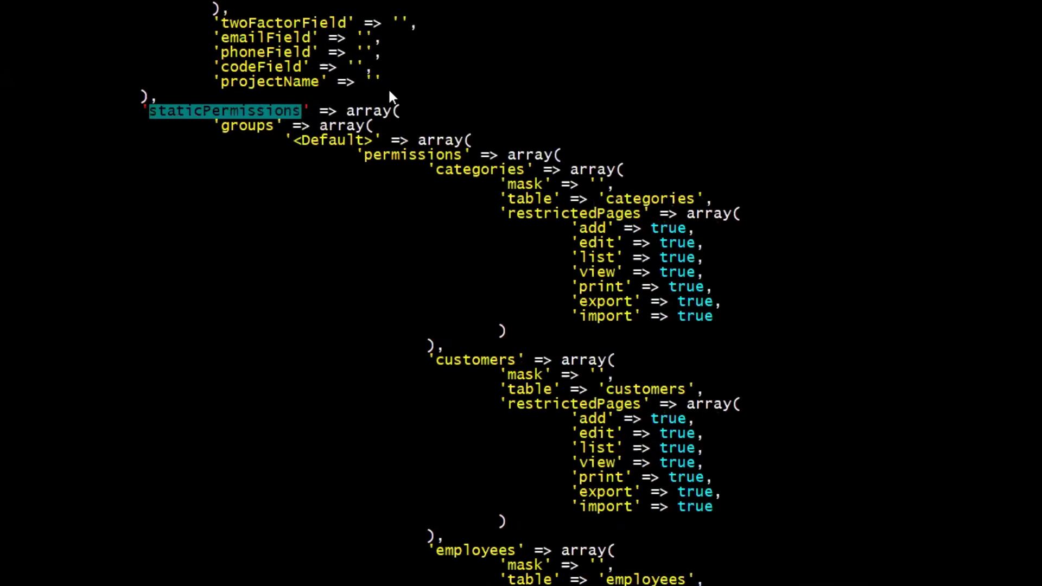
pyautogui.press('Home')
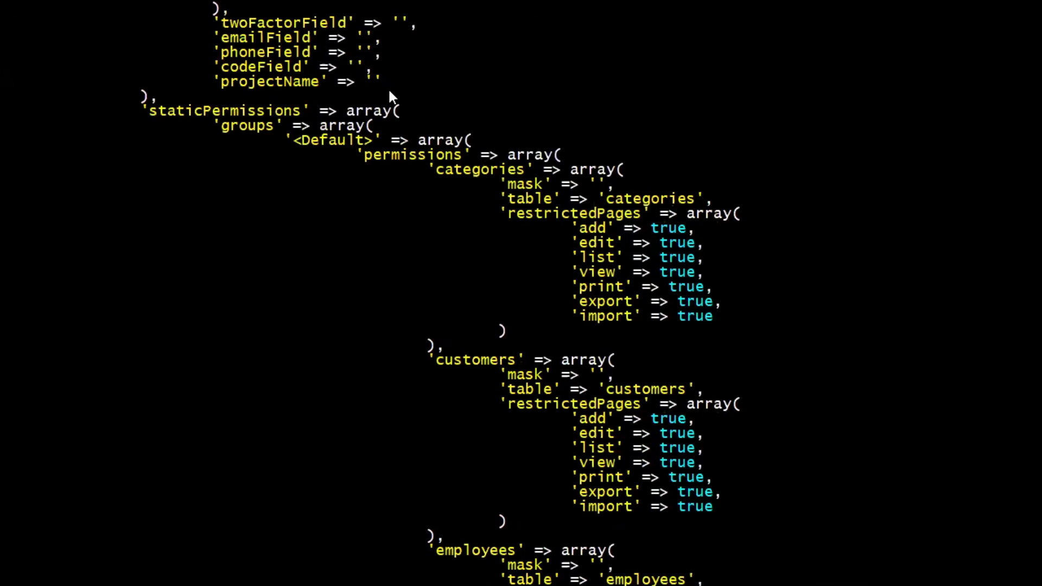
# Go back up to the parent 'security' array in project.php and highlight its key.
pyautogui.press('pageup')
pyautogui.press('pageup')
pyautogui.press('pageup')
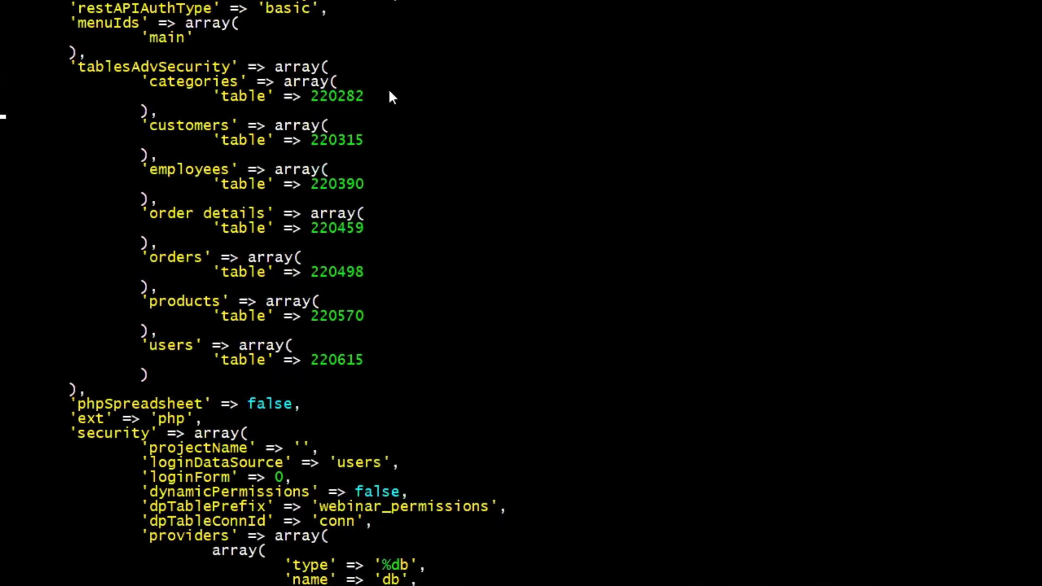
pyautogui.press('Down')
pyautogui.press('Down')
pyautogui.press('Down')
pyautogui.press('Down')
pyautogui.press('Down')
pyautogui.press('Down')
pyautogui.press('Down')
pyautogui.press('Down')
pyautogui.press('Down')
pyautogui.press('Down')
pyautogui.press('Down')
pyautogui.press('Down')
pyautogui.press('Down')
pyautogui.press('Down')
pyautogui.press('Down')
pyautogui.press('Down')
pyautogui.press('Down')
pyautogui.press('Down')
pyautogui.press('Down')
pyautogui.press('Down')
pyautogui.press('Down')
pyautogui.hotkey('shift', 'Right')
pyautogui.hotkey('shift', 'Right')
pyautogui.hotkey('shift', 'Right')
pyautogui.hotkey('shift', 'Right')
pyautogui.hotkey('shift', 'Right')
pyautogui.hotkey('shift', 'Right')
pyautogui.hotkey('shift', 'Right')
pyautogui.hotkey('shift', 'Right')
pyautogui.hotkey('shift', 'Right')
pyautogui.hotkey('shift', 'Right')
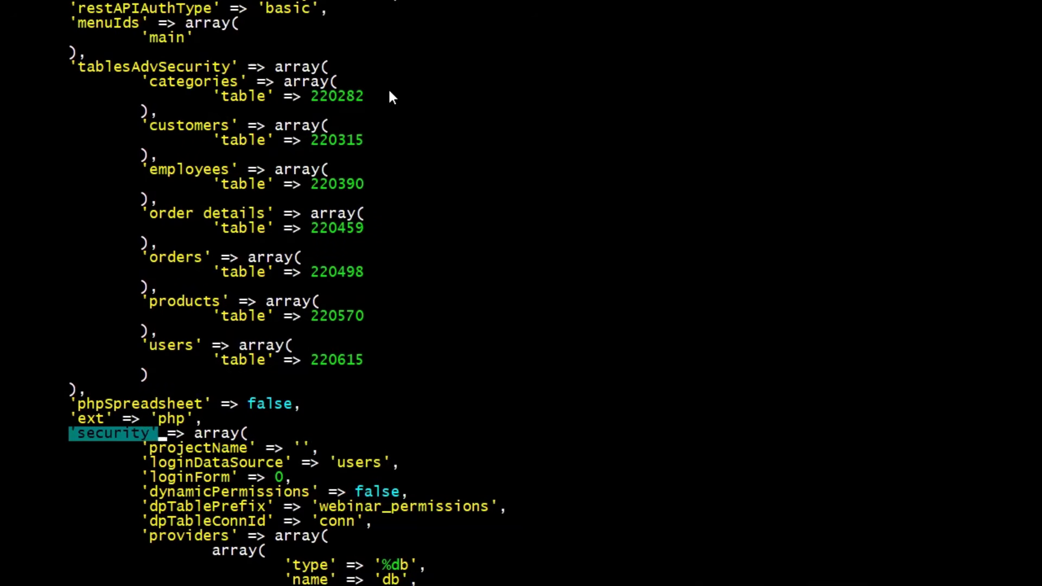
# Return to the static permissions section within the security array and select the quoted 'staticPermissions' key.
pyautogui.press('pagedown')
pyautogui.press('pagedown')
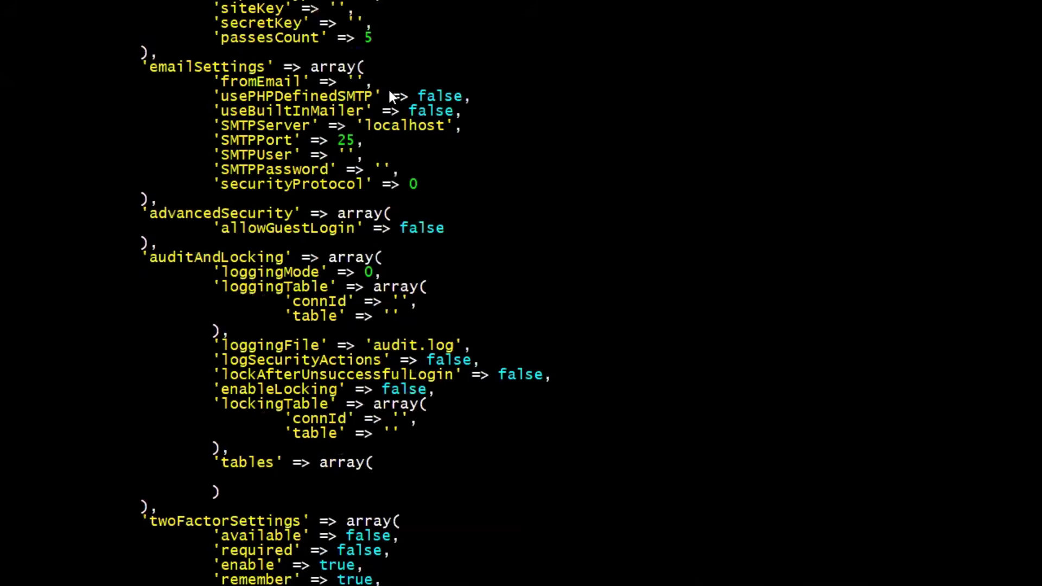
pyautogui.press('pagedown')
pyautogui.press('Up')
pyautogui.press('Up')
pyautogui.press('Up')
pyautogui.press('Up')
pyautogui.press('Up')
pyautogui.press('Up')
pyautogui.press('Up')
pyautogui.press('Up')
pyautogui.press('Up')
pyautogui.press('Up')
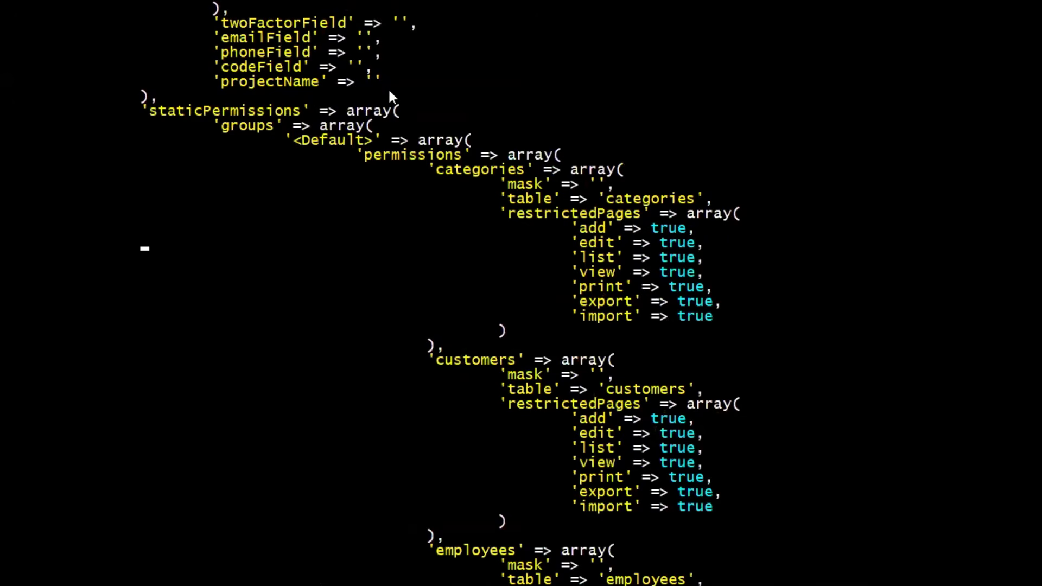
pyautogui.press('Up')
pyautogui.press('v')
pyautogui.press('Right')
pyautogui.press('Right')
pyautogui.press('Right')
pyautogui.press('Right')
pyautogui.press('Right')
pyautogui.press('Right')
pyautogui.press('Right')
pyautogui.press('Right')
pyautogui.press('Right')
pyautogui.press('Right')
pyautogui.press('Right')
pyautogui.press('Right')
pyautogui.press('Right')
pyautogui.press('Right')
pyautogui.press('Right')
pyautogui.press('Right')
pyautogui.press('Right')
pyautogui.press('Right')
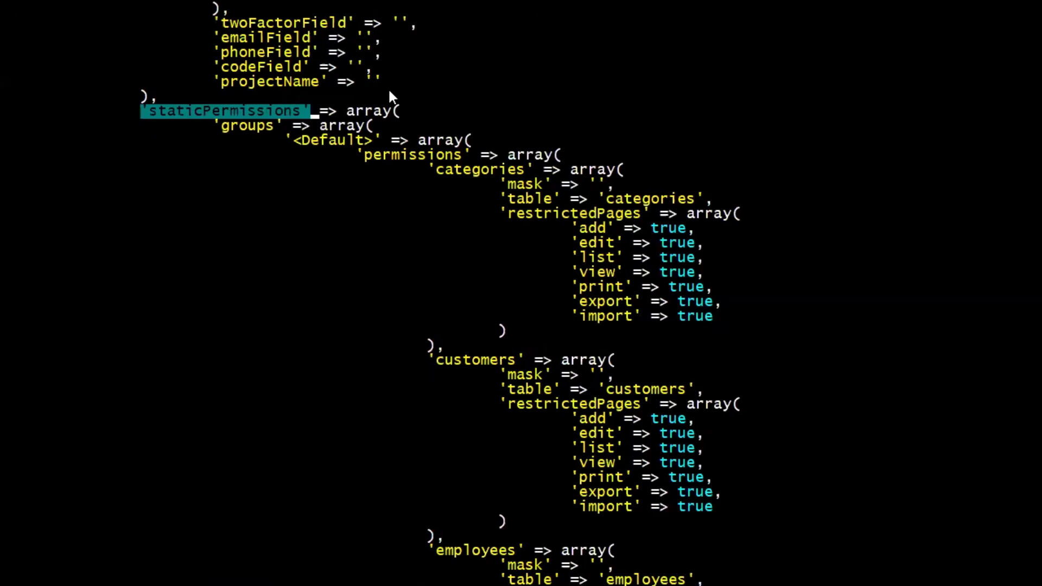
# Clear the 'staticPermissions' selection and highlight the quoted 'groups' key directly beneath it in project.php.
pyautogui.press('Escape')
pyautogui.press('Down')
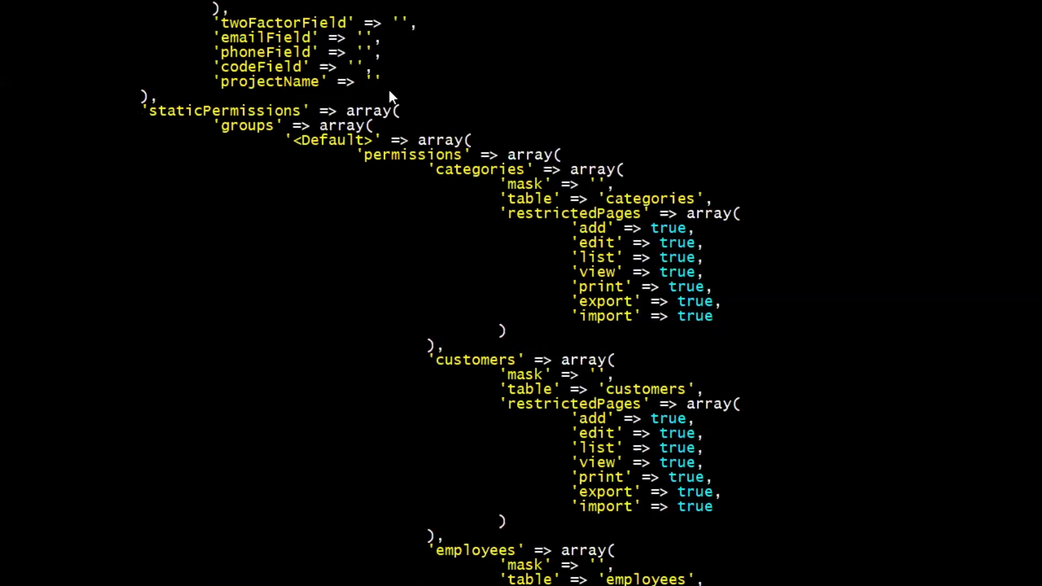
pyautogui.press('Left')
pyautogui.press('Left')
pyautogui.press('Left')
pyautogui.press('Left')
pyautogui.press('Right')
pyautogui.press('v')
pyautogui.press('h')
pyautogui.press('h')
pyautogui.press('h')
pyautogui.press('h')
pyautogui.press('h')
pyautogui.press('h')
pyautogui.press('h')
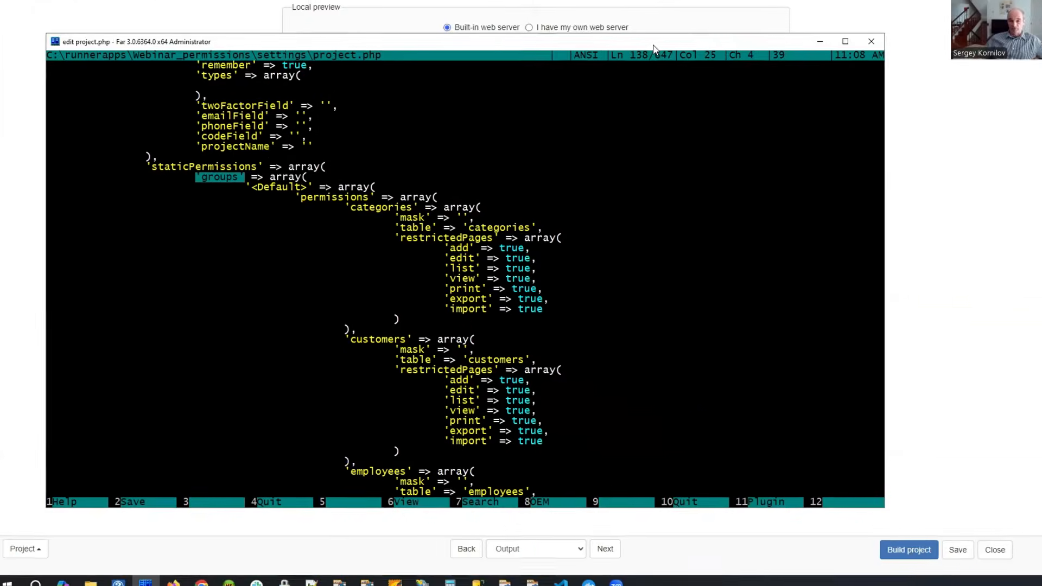
# Switch back to PHPRunner and open the After application initialized event of the Webinar_permissions project.
pyautogui.moveTo(653, 45); pyautogui.dragTo(0, 73)
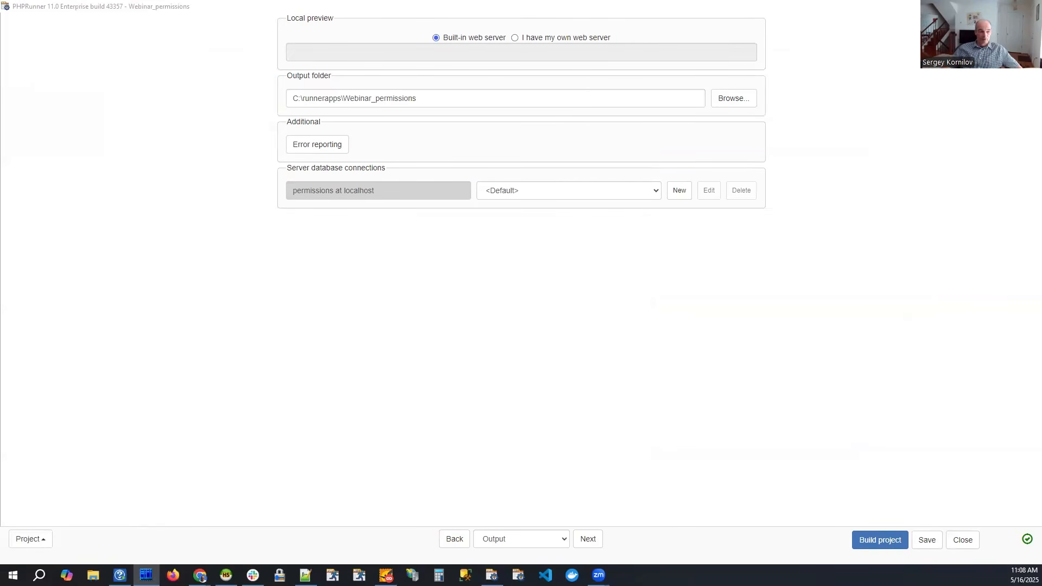
pyautogui.click(454, 538)
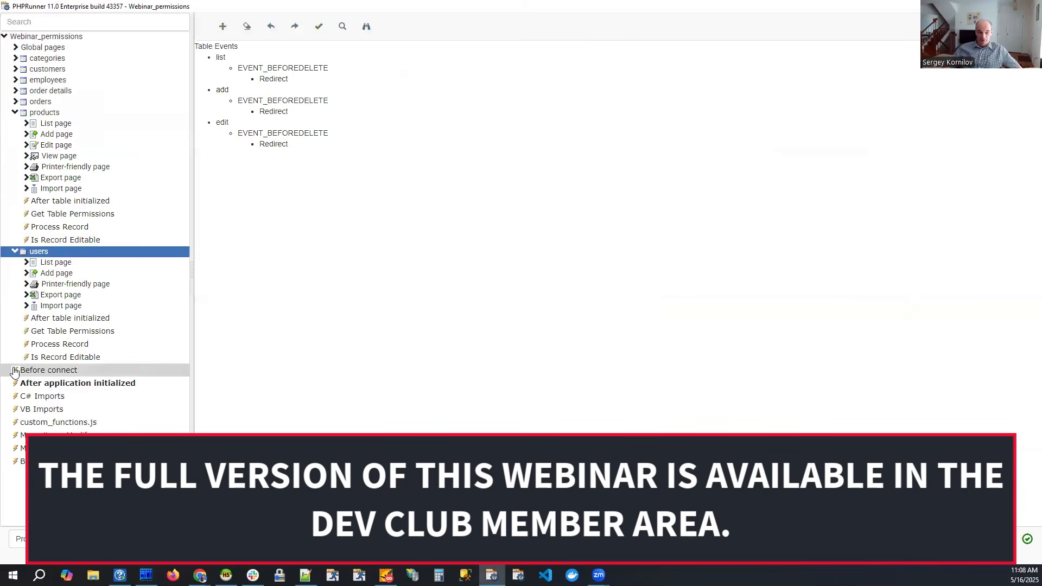
pyautogui.click(76, 383)
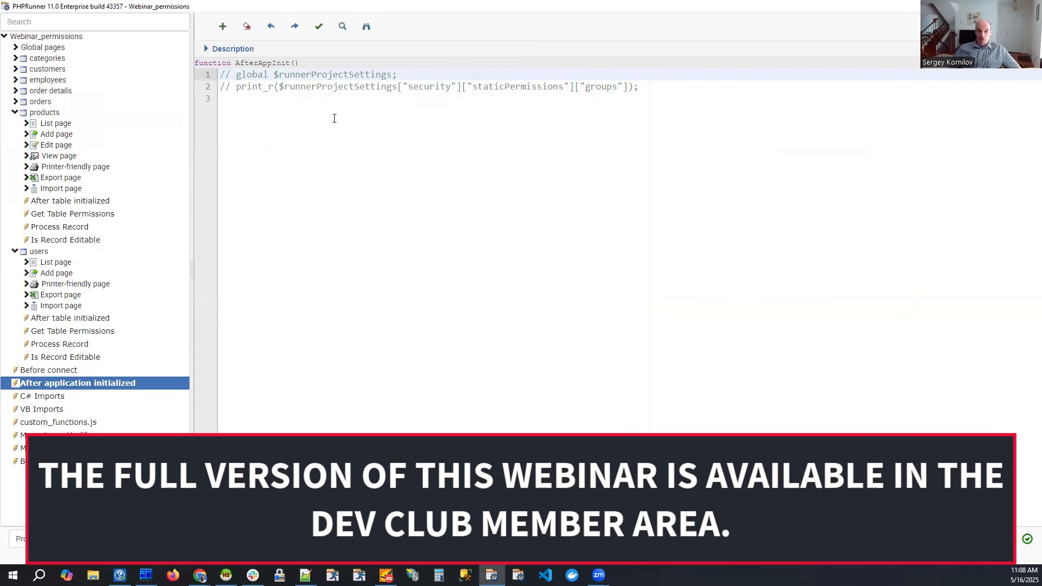
# Uncomment the global $runnerProjectSettings line and the print_r line in AfterAppInit, removing the leading slashes and space.
pyautogui.press('Delete')
pyautogui.press('Delete')
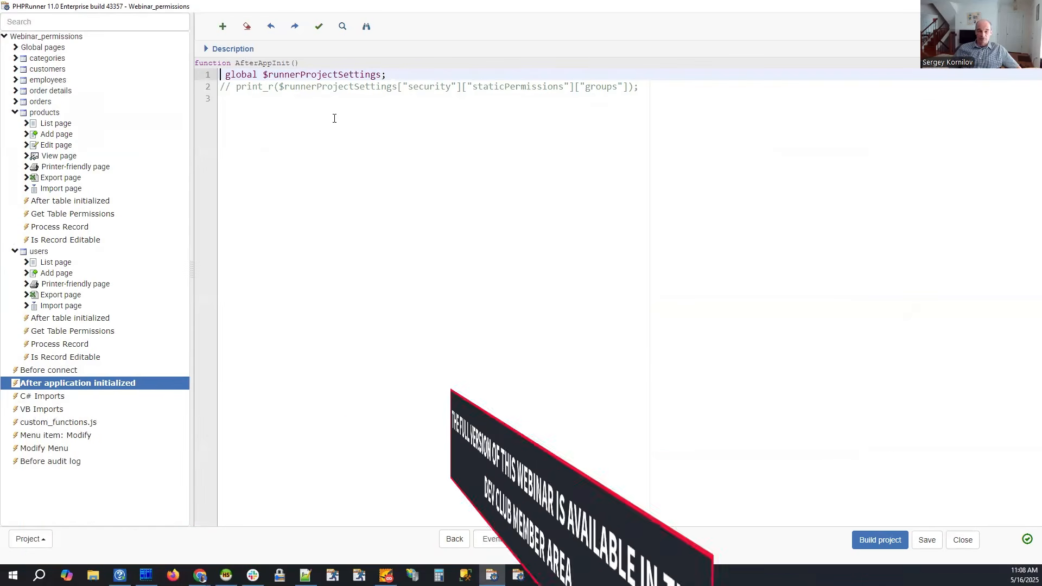
pyautogui.press('Down')
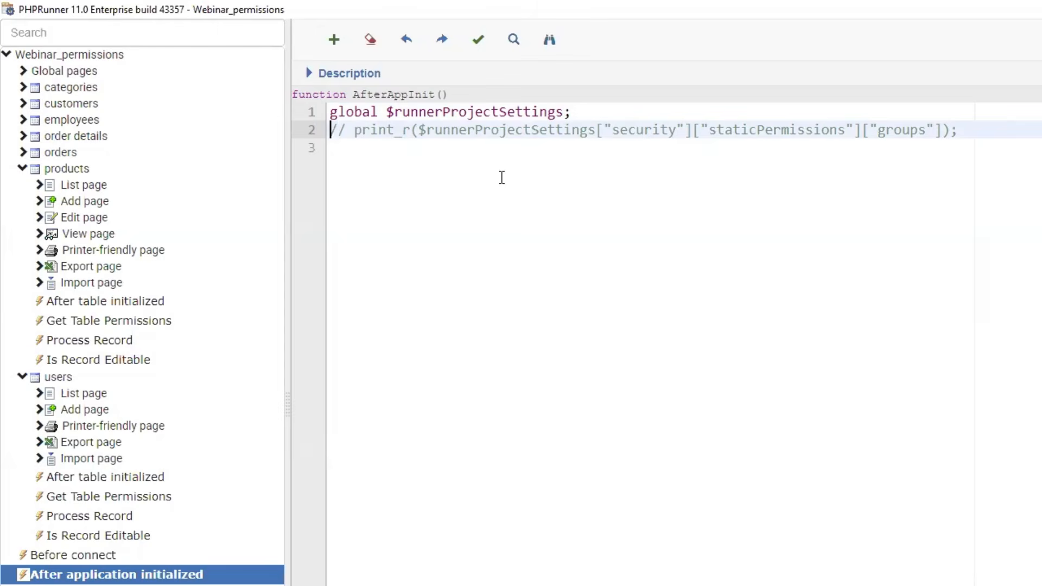
pyautogui.press('Delete')
pyautogui.press('Delete')
pyautogui.press('Delete')
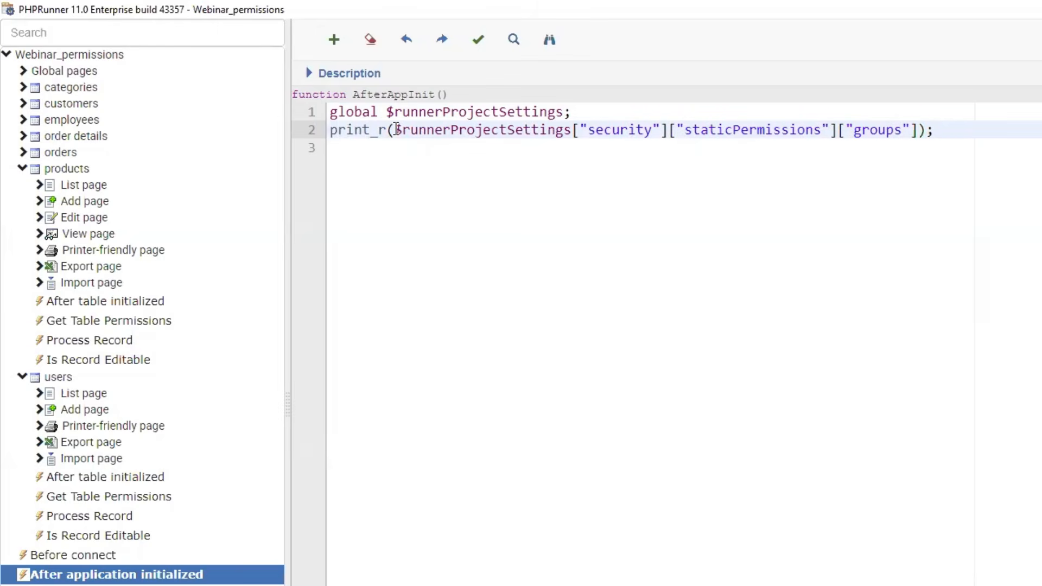
# Highlight $runnerProjectSettings["security"]["staticPermissions"]["groups"] inside the print_r call, and clear the selection.
pyautogui.moveTo(395, 129); pyautogui.dragTo(920, 135)
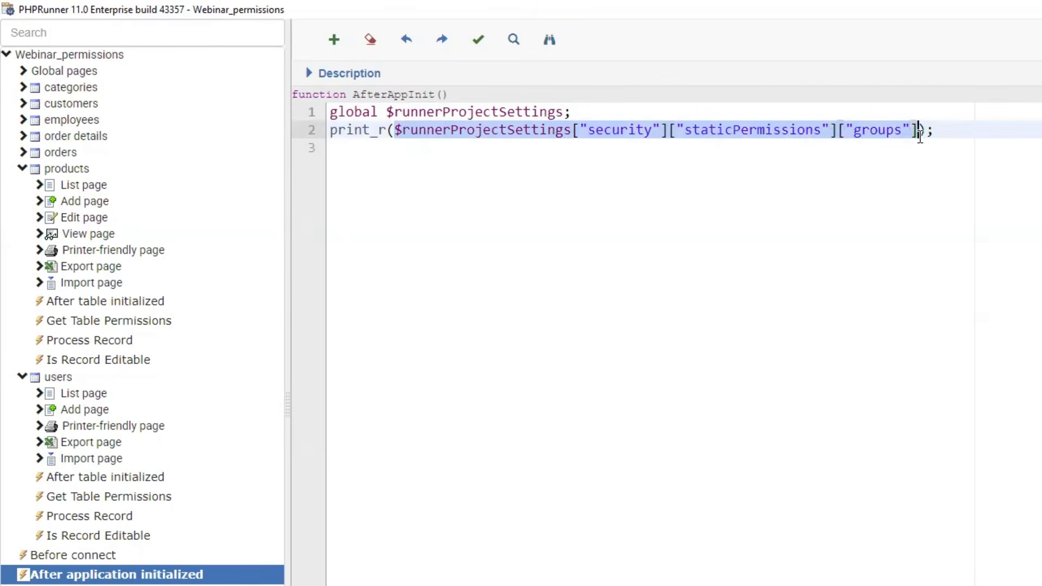
pyautogui.hotkey('alt', 'Tab')
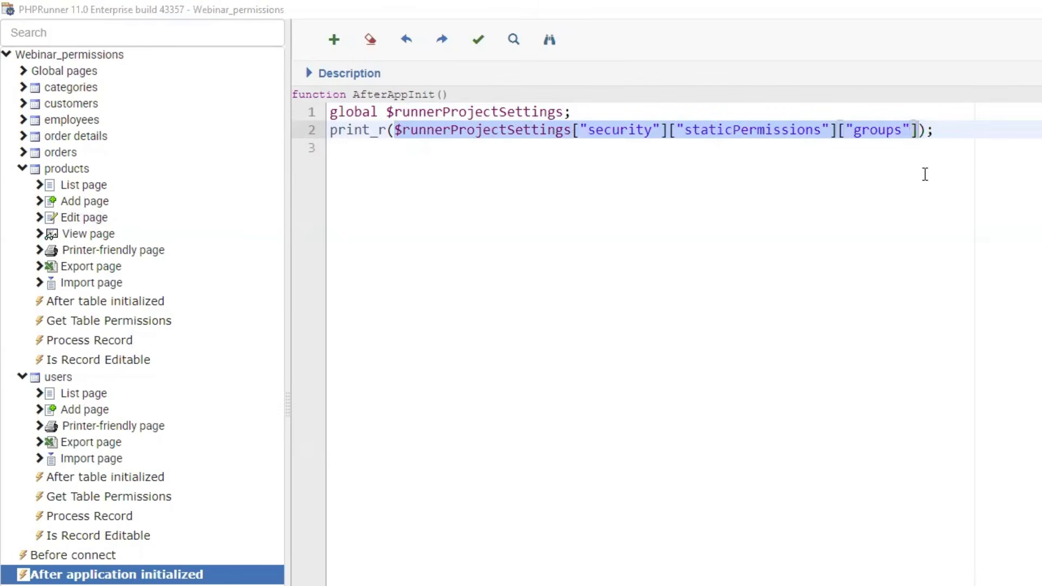
pyautogui.click(1003, 169)
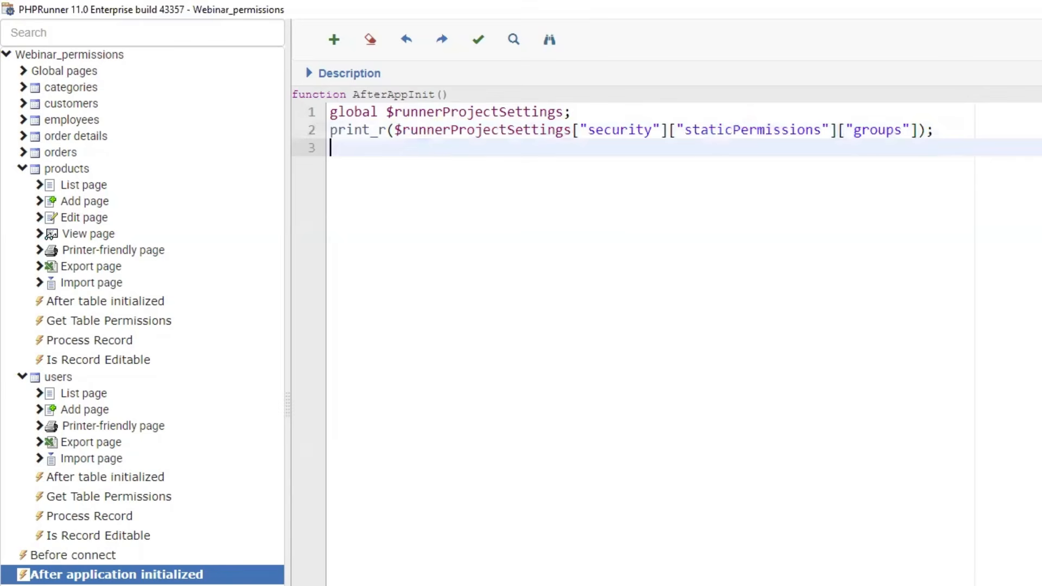
# Build the project and view the generated application in the browser.
pyautogui.click(887, 545)
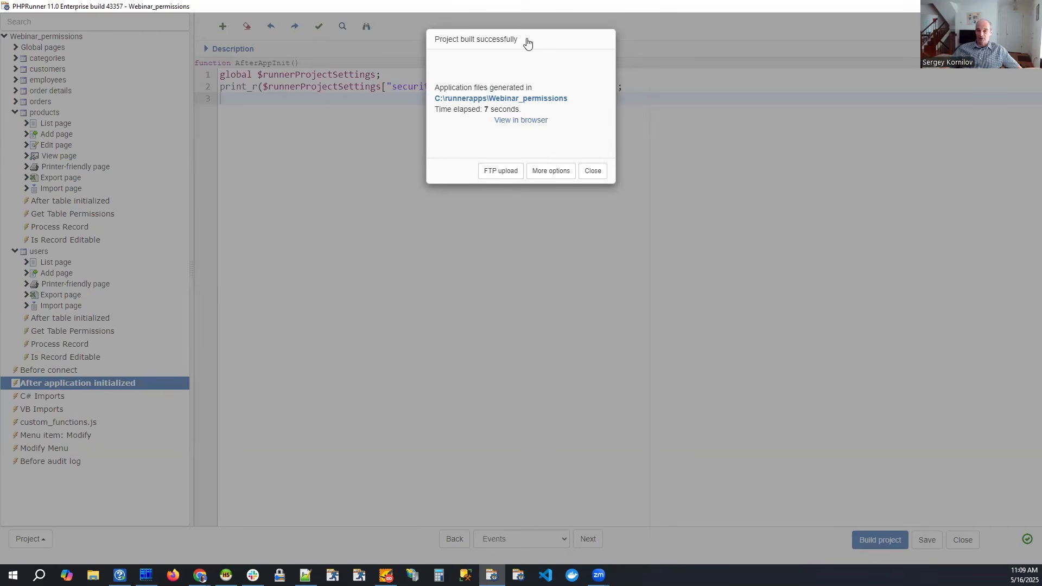
pyautogui.moveTo(526, 43); pyautogui.dragTo(499, 56)
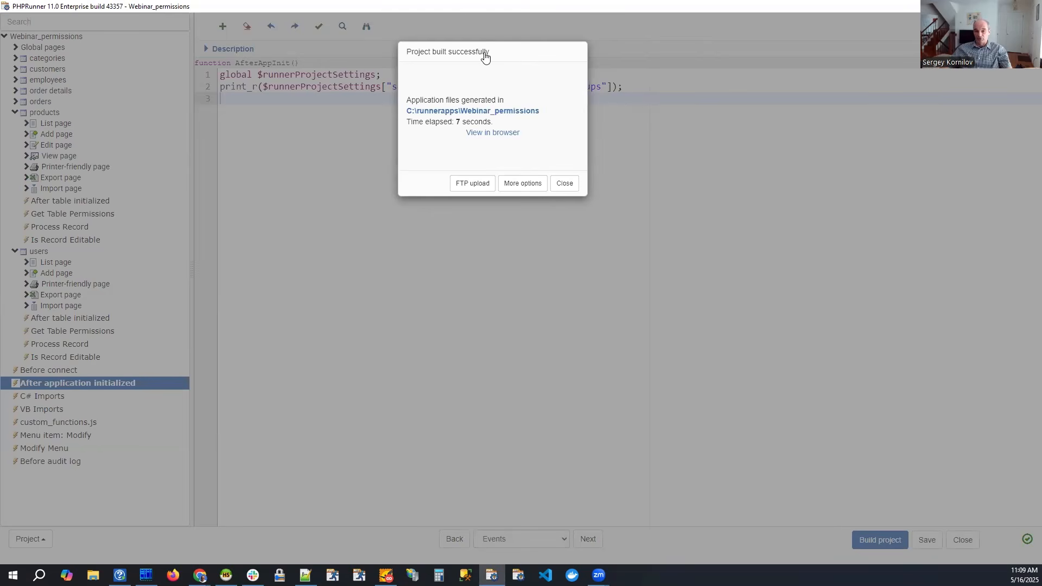
pyautogui.moveTo(498, 56); pyautogui.dragTo(469, 58)
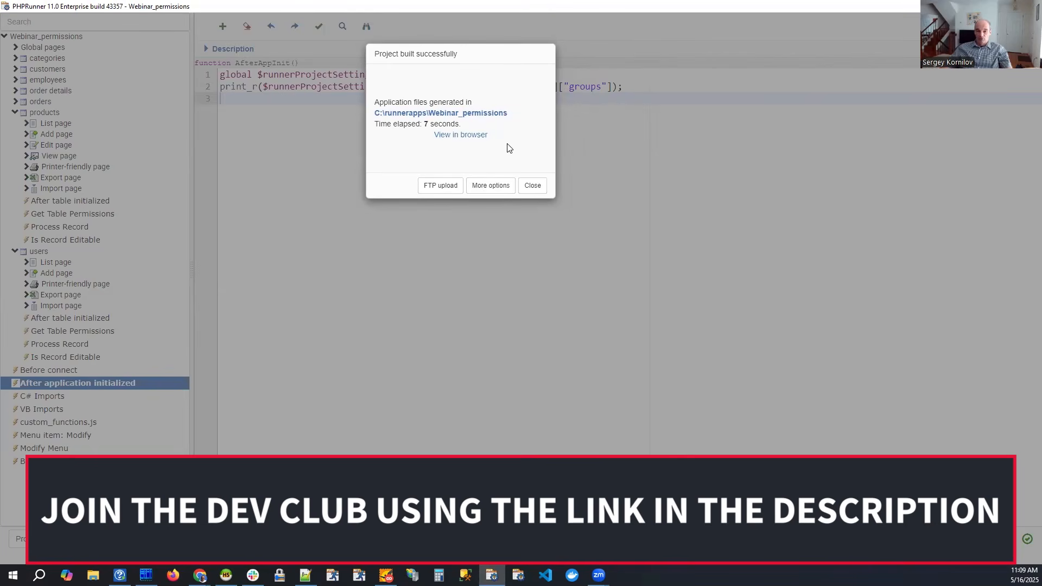
pyautogui.click(468, 140)
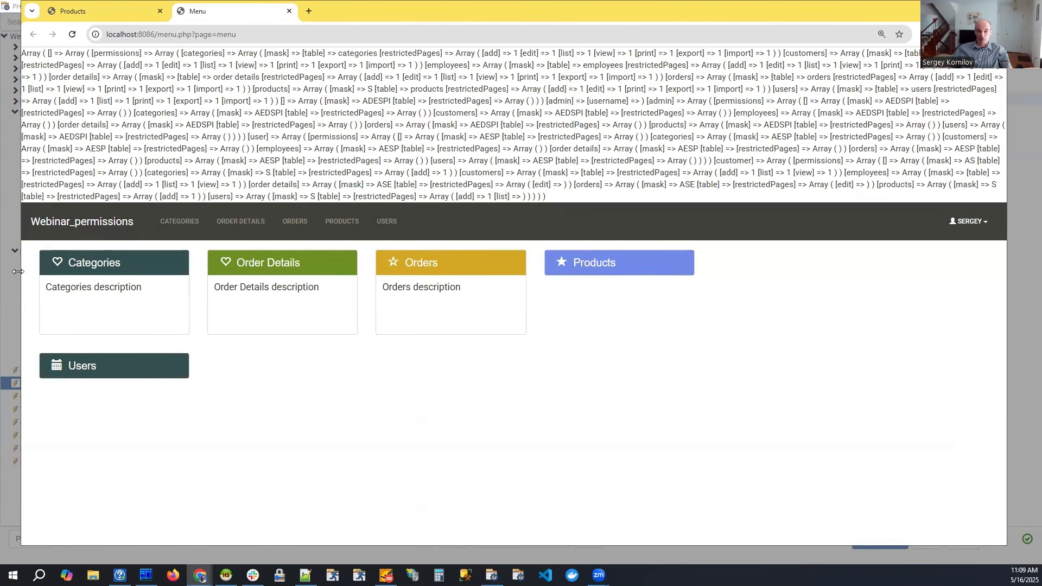
# Widen the browser window slightly and open the source of the generated Menu page.
pyautogui.moveTo(18, 271); pyautogui.dragTo(7, 272)
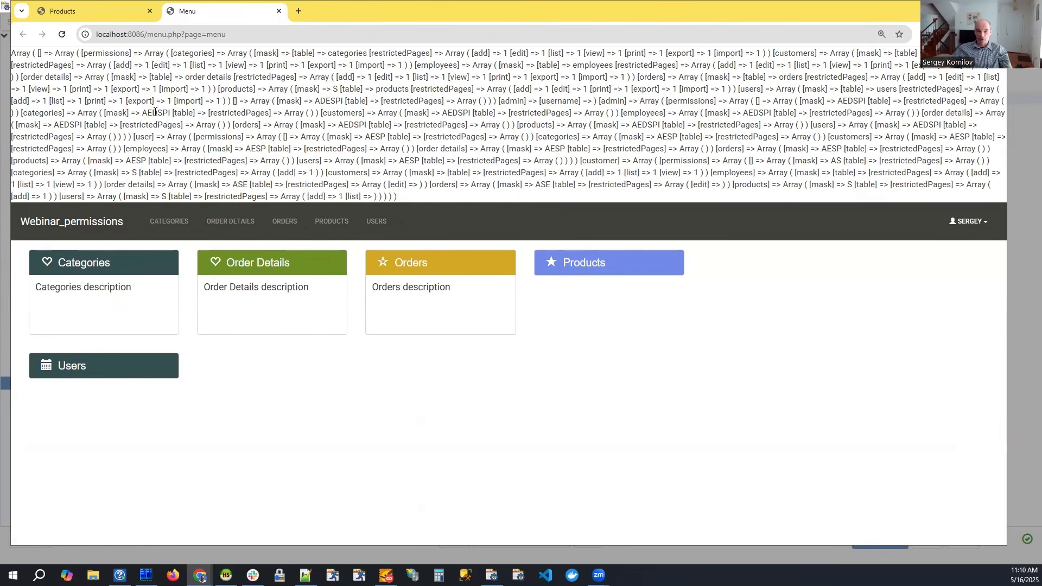
pyautogui.rightClick(434, 118)
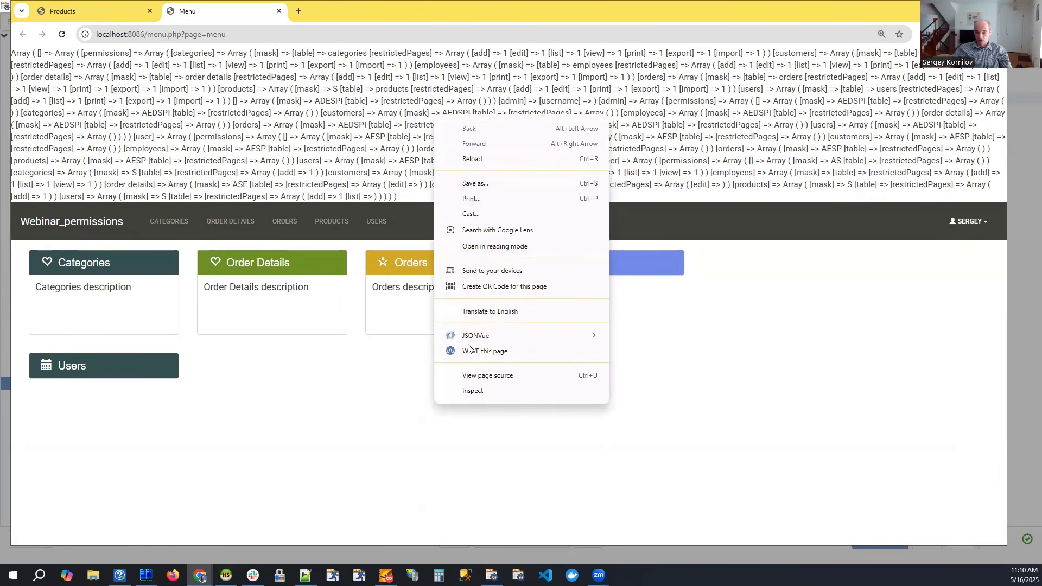
pyautogui.click(491, 376)
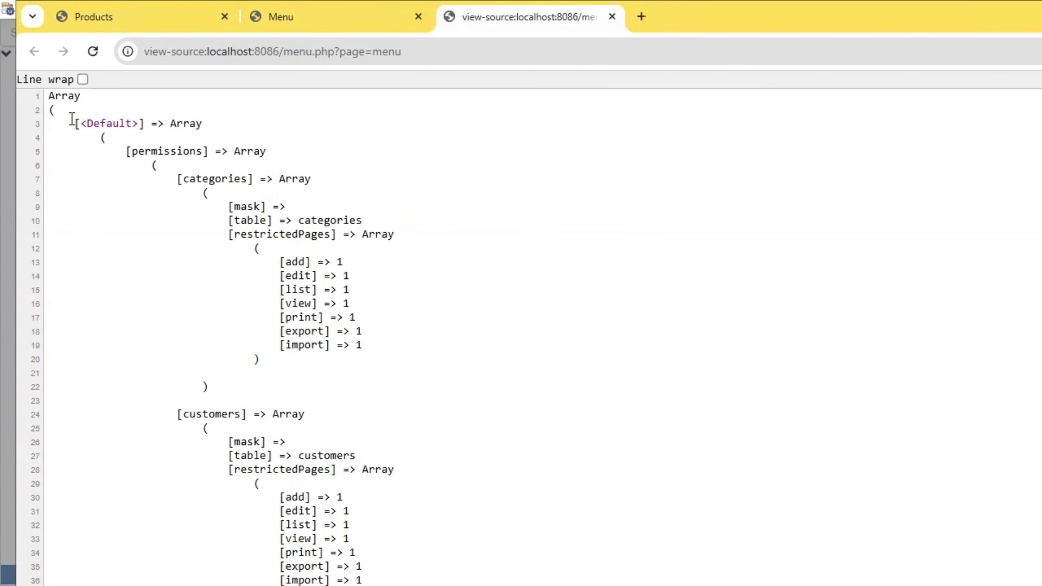
# Highlight the [<Default>] group key at the beginning of the printed permissions array.
pyautogui.moveTo(69, 122); pyautogui.dragTo(99, 122)
pyautogui.moveTo(75, 124); pyautogui.dragTo(144, 124)
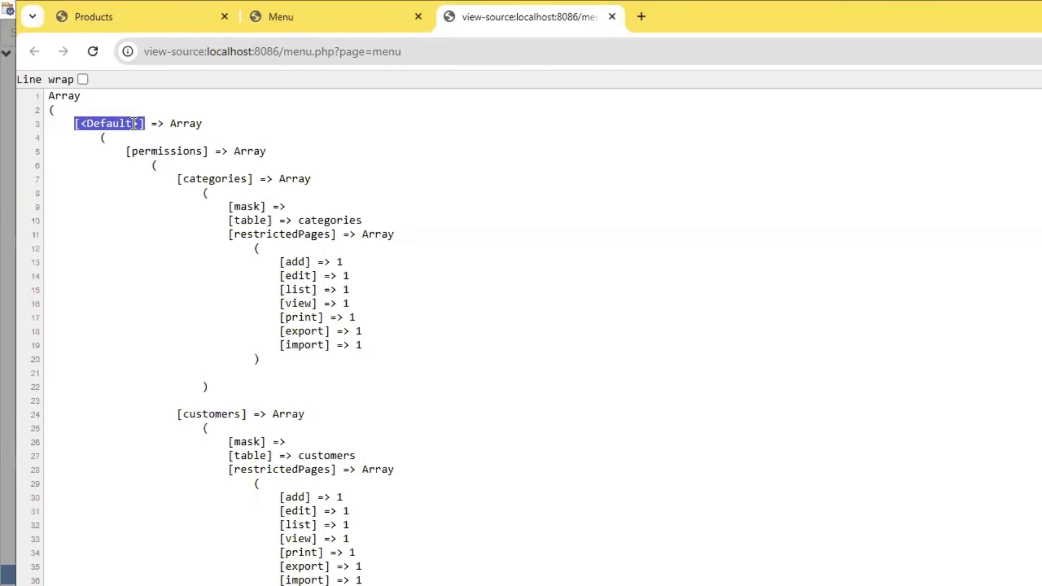
pyautogui.click(75, 122)
pyautogui.moveTo(112, 124); pyautogui.dragTo(144, 124)
# Find the [admin] and [user] group keys further down the printed array and highlight each one.
pyautogui.scroll(-20, 95, 223)
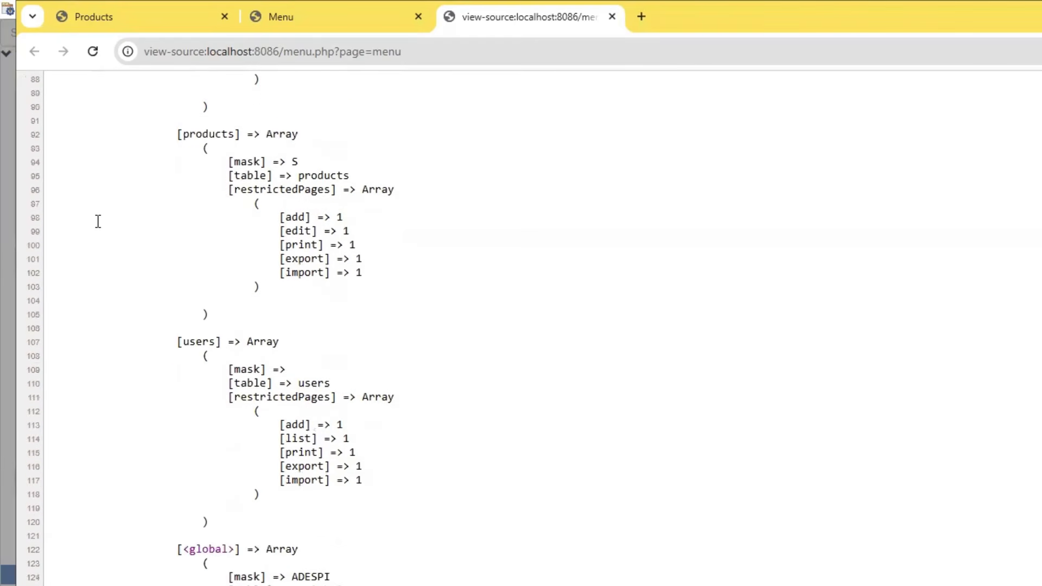
pyautogui.scroll(-6, 98, 222)
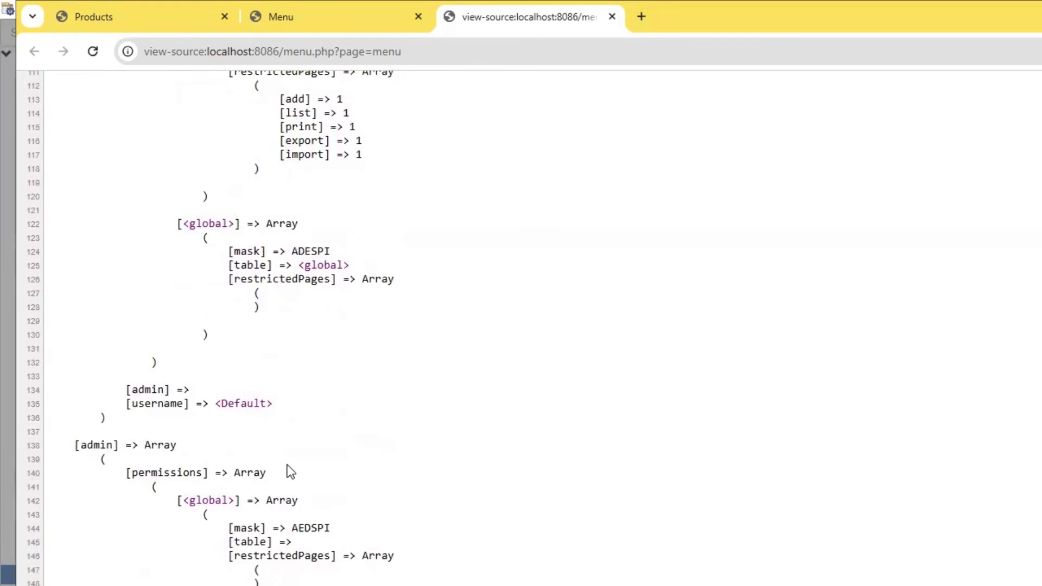
pyautogui.moveTo(74, 445); pyautogui.dragTo(118, 446)
pyautogui.scroll(-20, 143, 434)
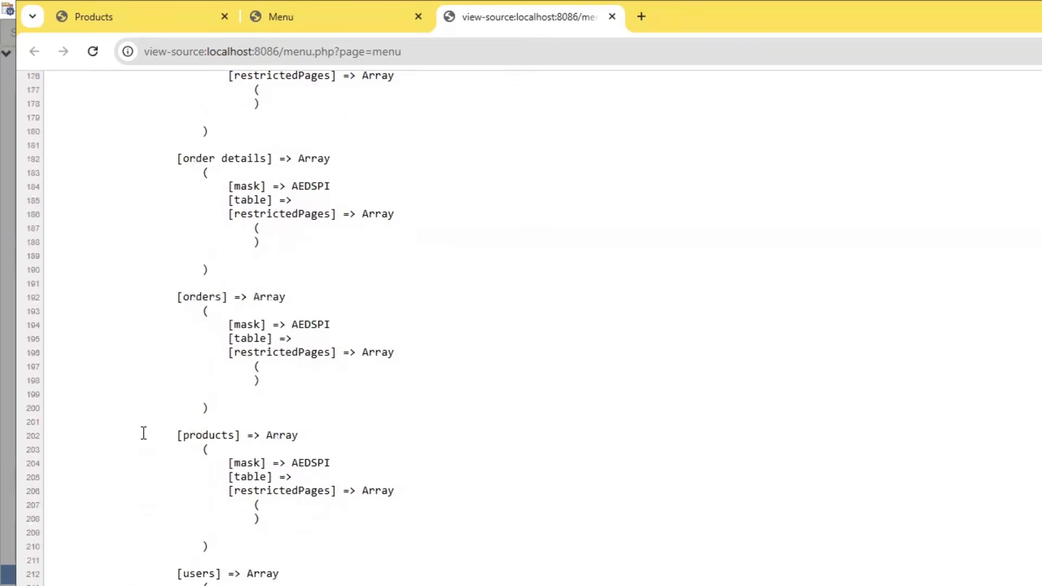
pyautogui.moveTo(66, 275); pyautogui.dragTo(116, 278)
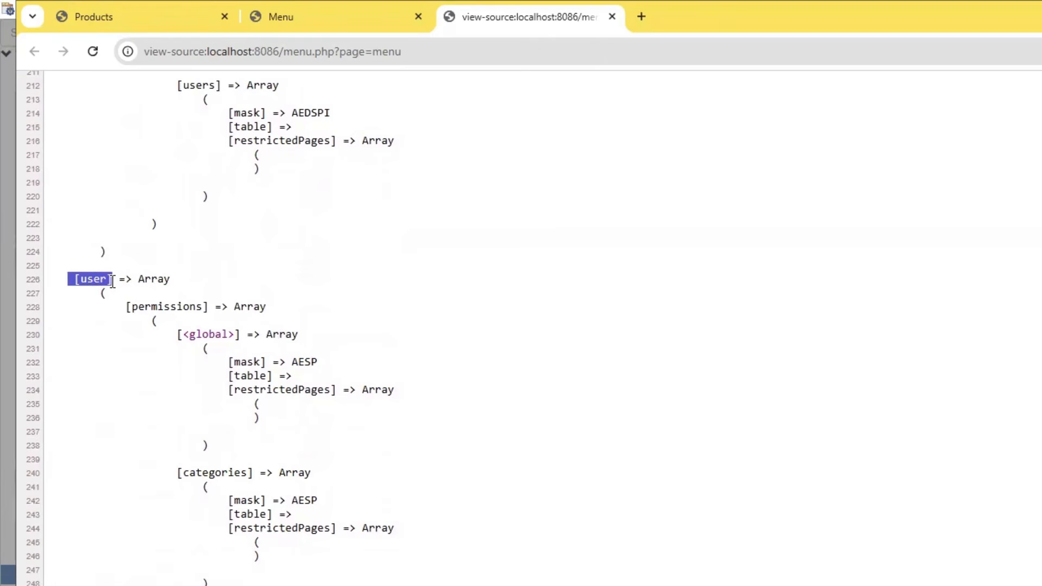
# Find the [customer] group key after the user group's permissions and highlight it.
pyautogui.scroll(-8, 139, 310)
pyautogui.scroll(-11, 139, 314)
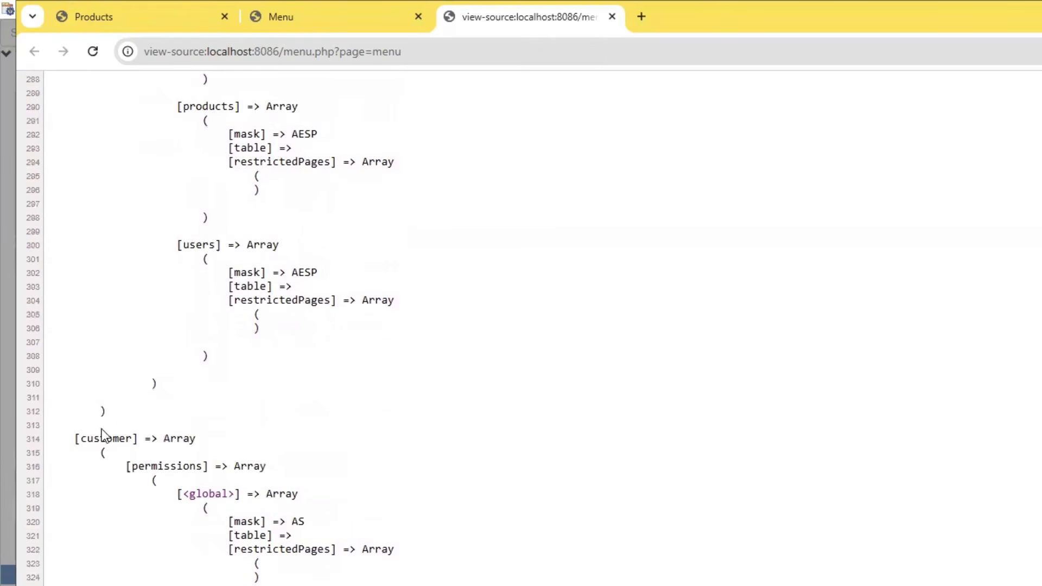
pyautogui.moveTo(69, 438); pyautogui.dragTo(145, 435)
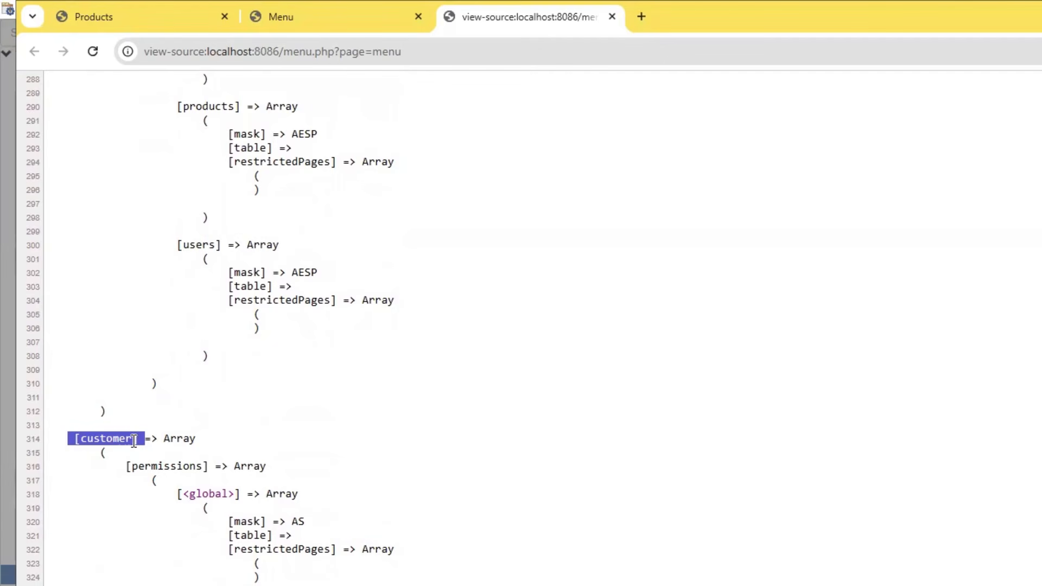
# Examine the customer group's table masks and restricted pages to the array's end, and return up to the user group's entries.
pyautogui.scroll(-20, 140, 426)
pyautogui.scroll(-3, 148, 410)
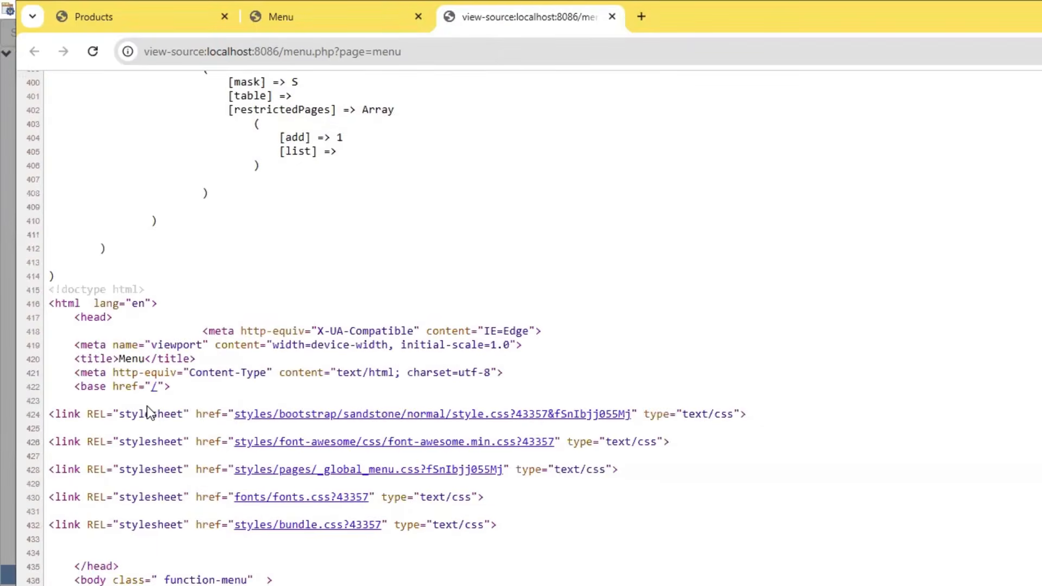
pyautogui.scroll(6, 142, 410)
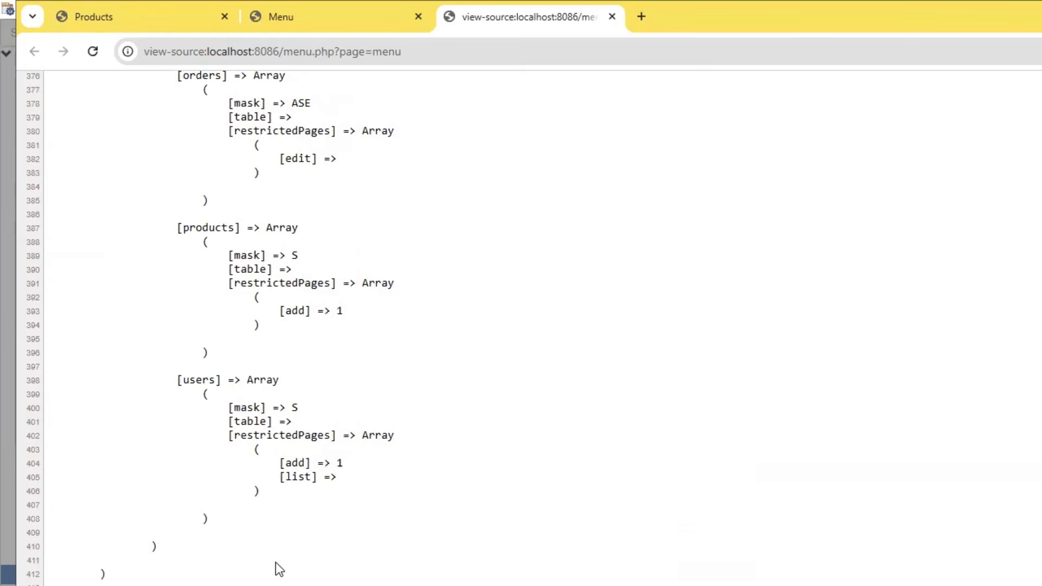
pyautogui.scroll(15, 275, 562)
pyautogui.scroll(12, 152, 414)
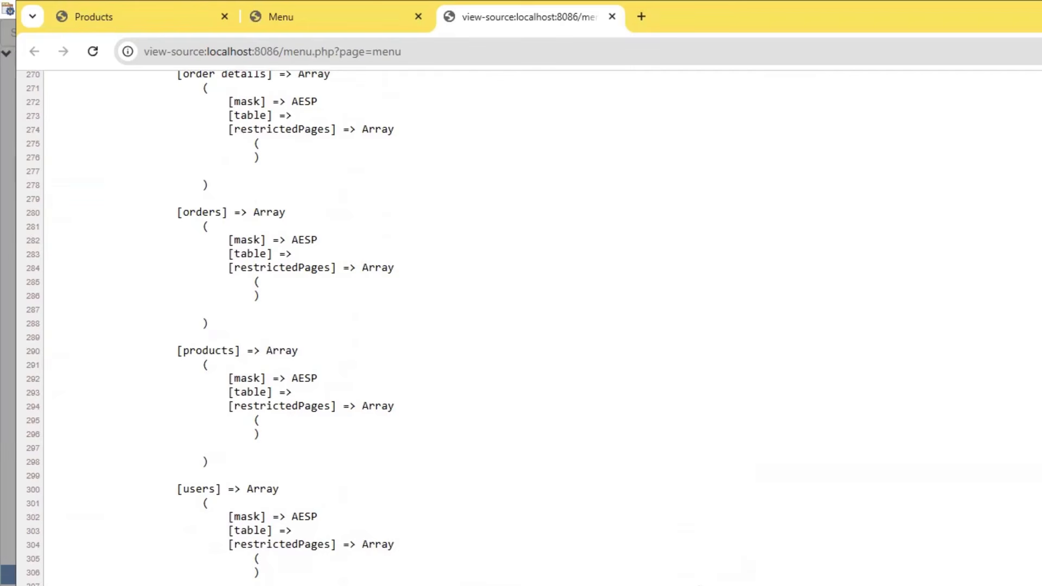
# Return to PHPRunner, dismiss the build result, and open the User Group Permissions dialog in the Security settings.
pyautogui.hotkey('alt', 'Tab')
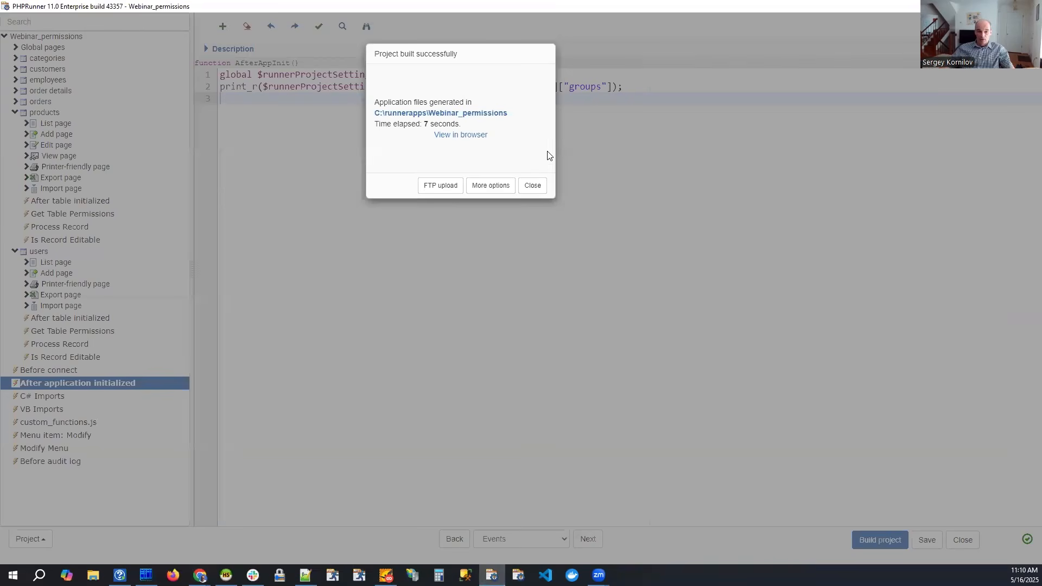
pyautogui.click(534, 187)
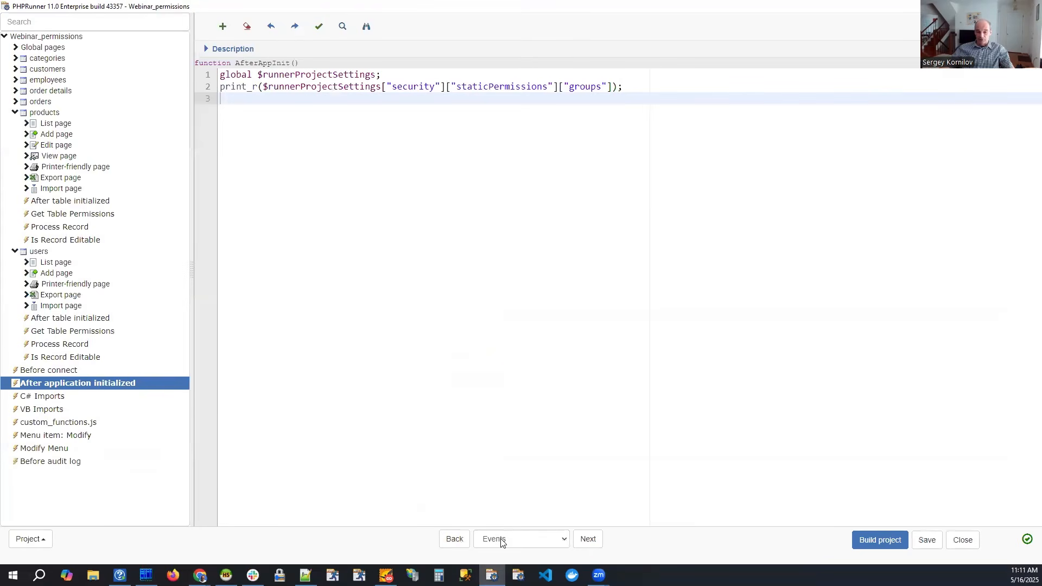
pyautogui.click(502, 540)
pyautogui.click(504, 481)
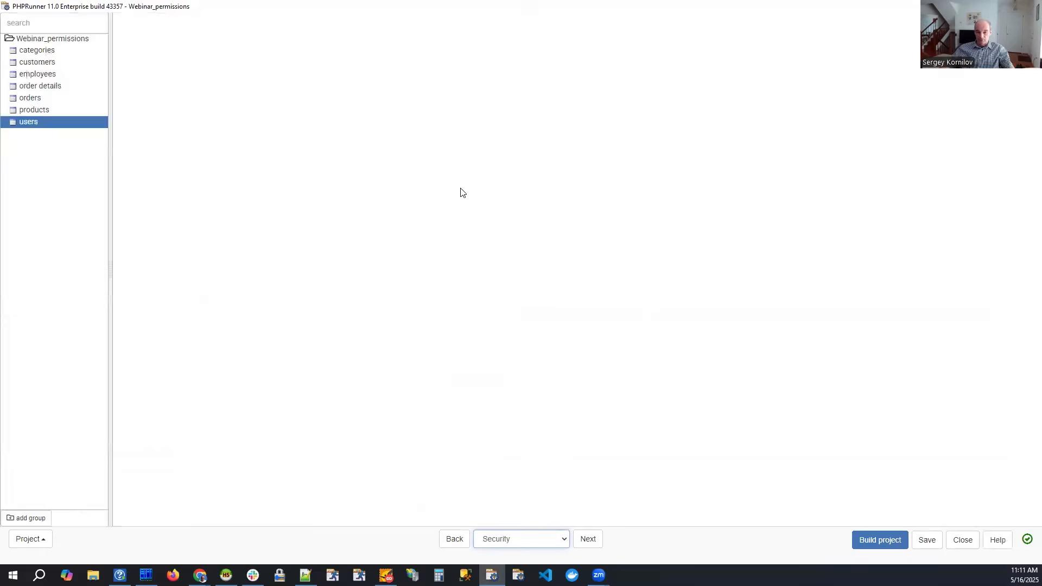
pyautogui.click(799, 138)
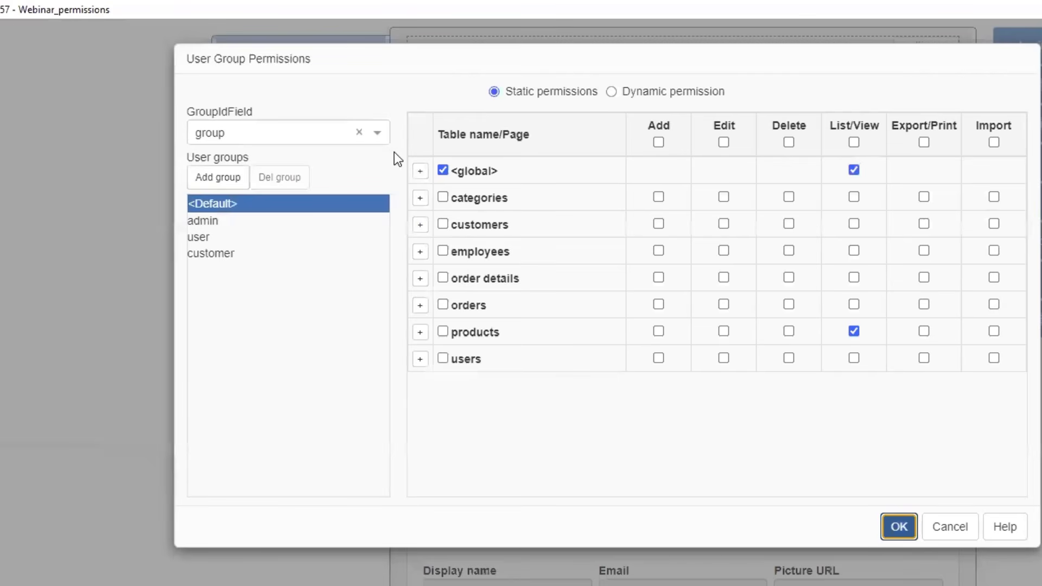
# Show the admin and user groups' static permissions, and compare them with the table masks in the browser's page source.
pyautogui.click(209, 224)
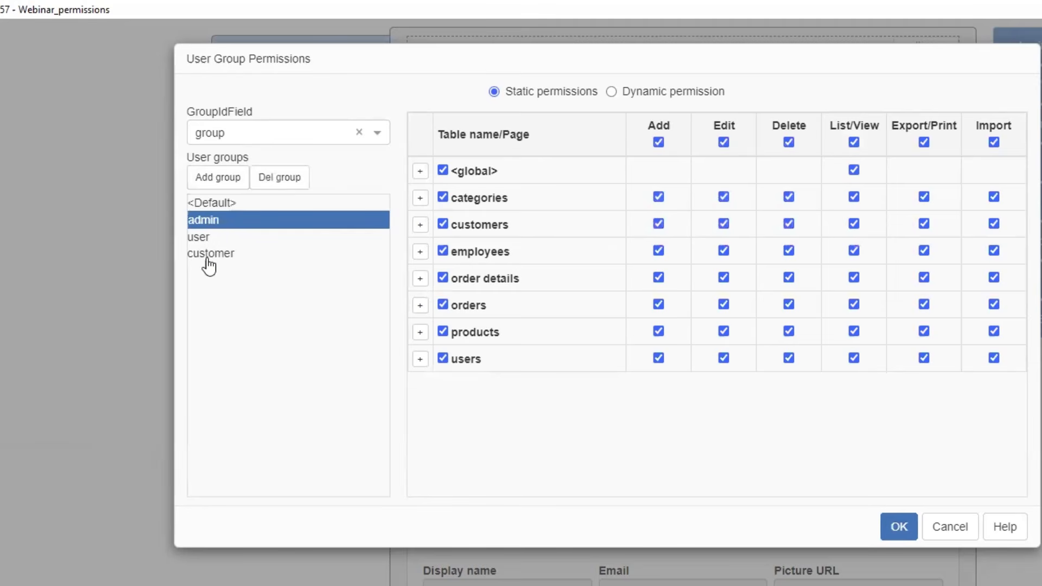
pyautogui.click(204, 237)
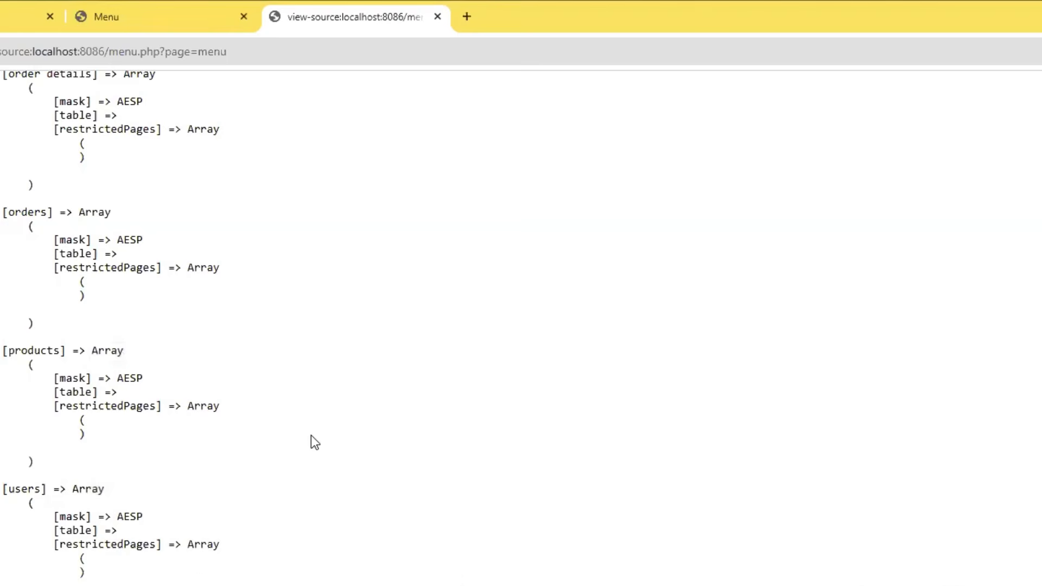
pyautogui.scroll(1, 305, 405)
pyautogui.scroll(-3, 417, 401)
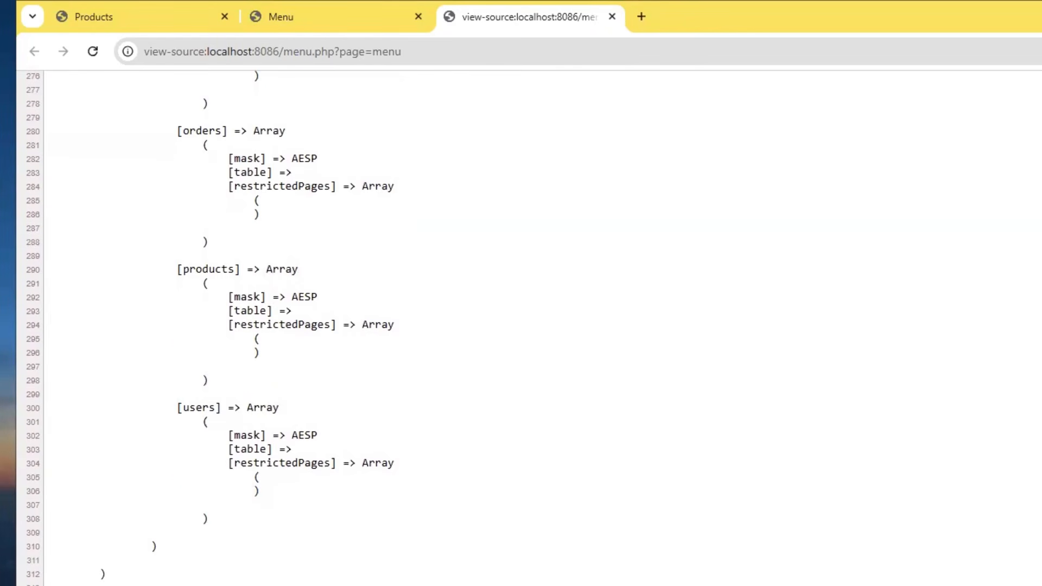
# Find the customer group in the page source's permissions array and highlight its [permissions] key.
pyautogui.scroll(-11, 289, 412)
pyautogui.scroll(5, 291, 434)
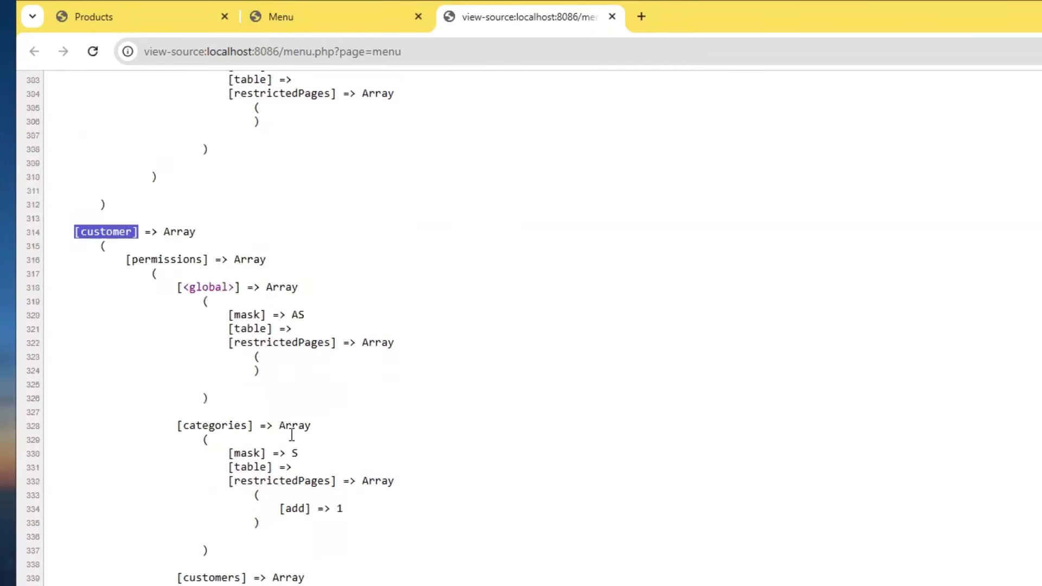
pyautogui.scroll(3, 292, 434)
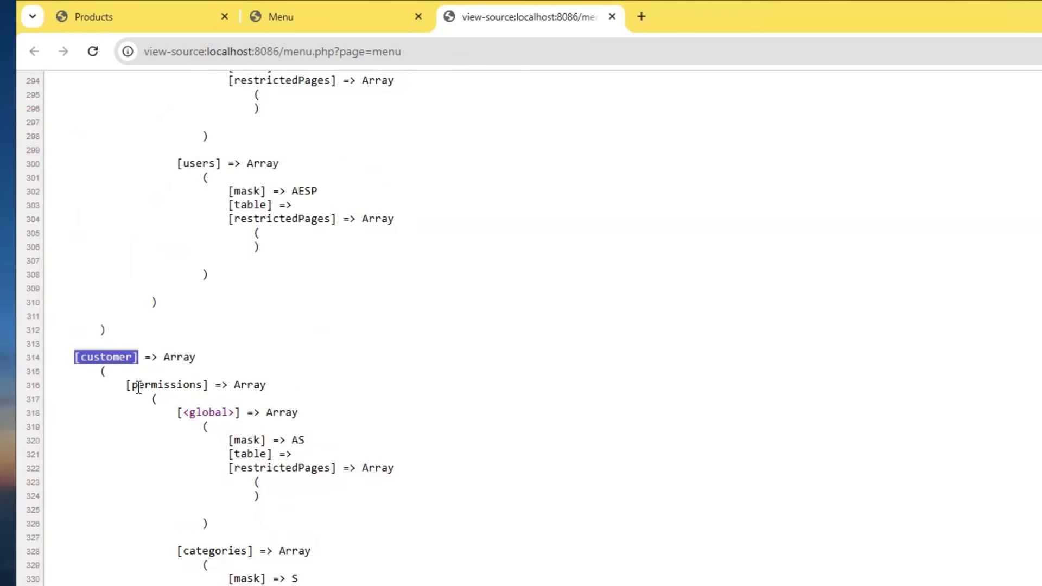
pyautogui.scroll(-3, 141, 380)
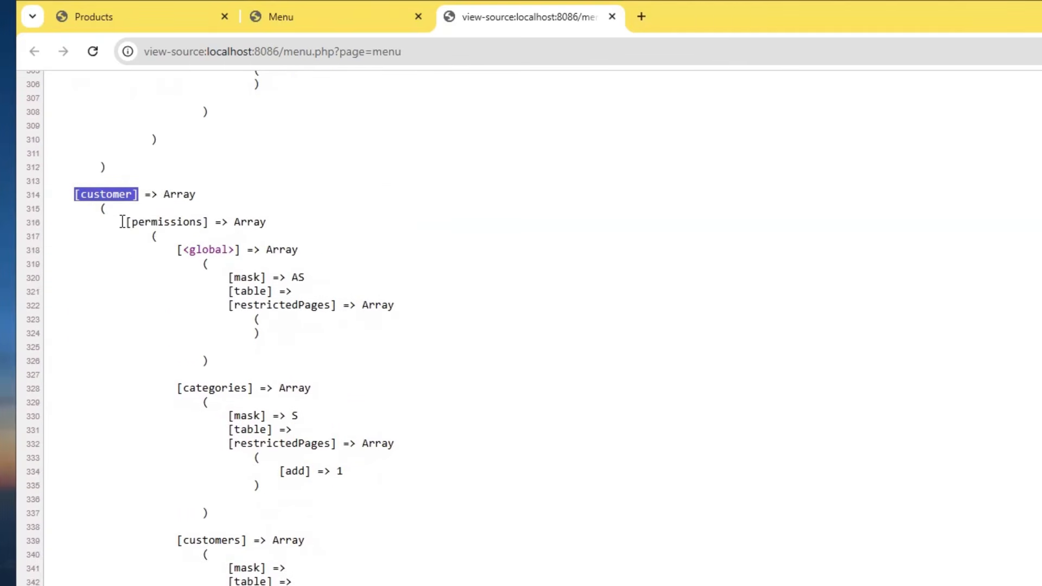
pyautogui.moveTo(125, 222); pyautogui.dragTo(208, 227)
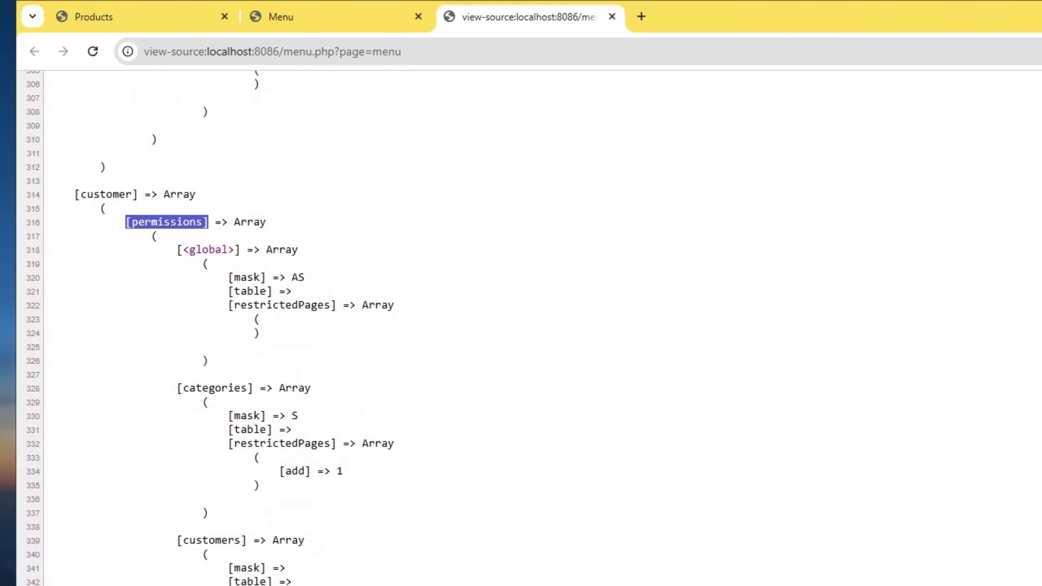
# Bring up project.php in the Far editor, examine the whole settings array from its first line, and return to the page source.
pyautogui.moveTo(0, 106); pyautogui.dragTo(809, 75)
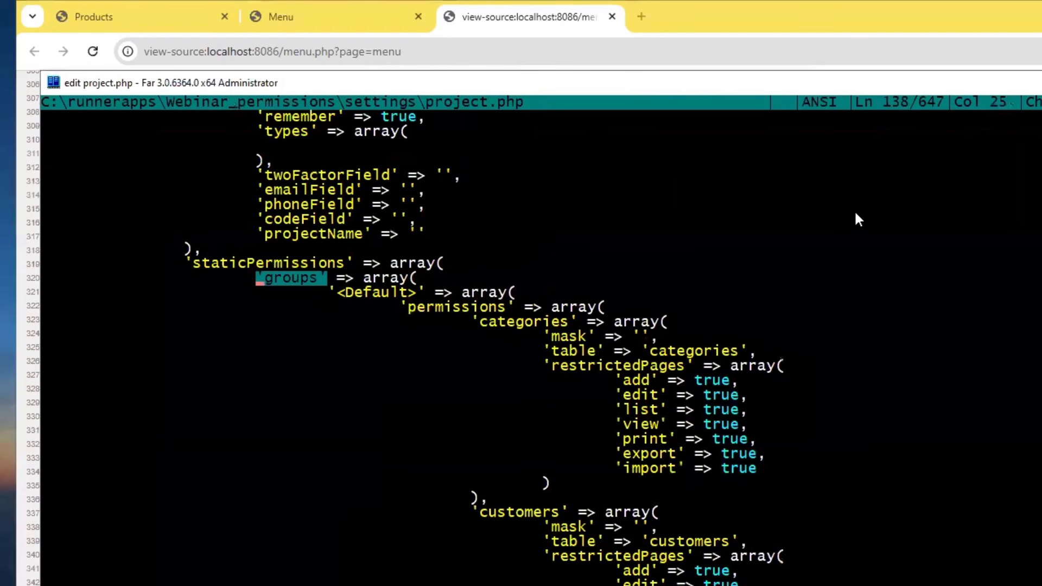
pyautogui.hotkey('ctrl', 'Home')
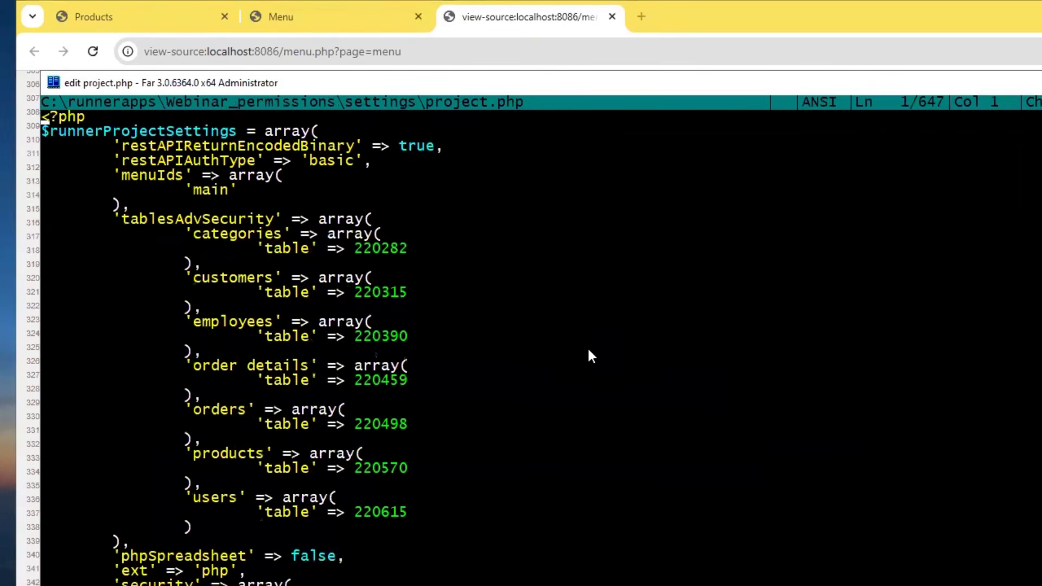
pyautogui.scroll(-20, 588, 351)
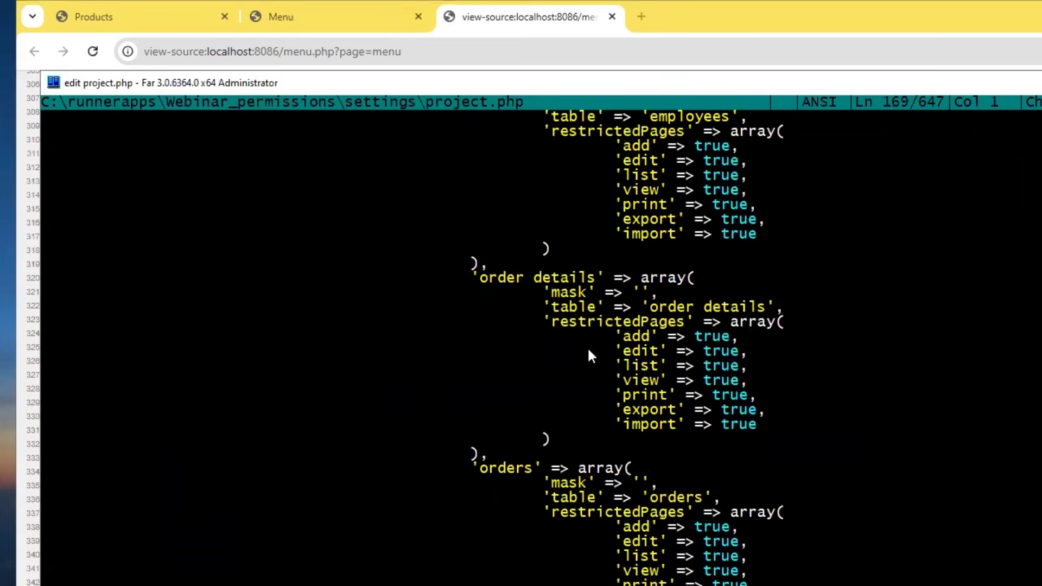
pyautogui.scroll(-20, 590, 355)
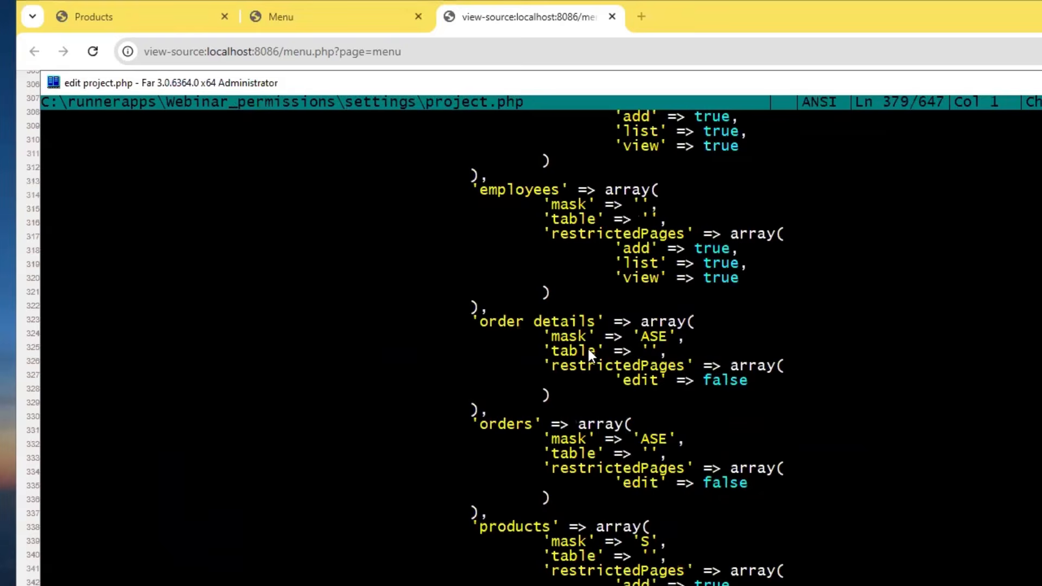
pyautogui.scroll(-20, 590, 353)
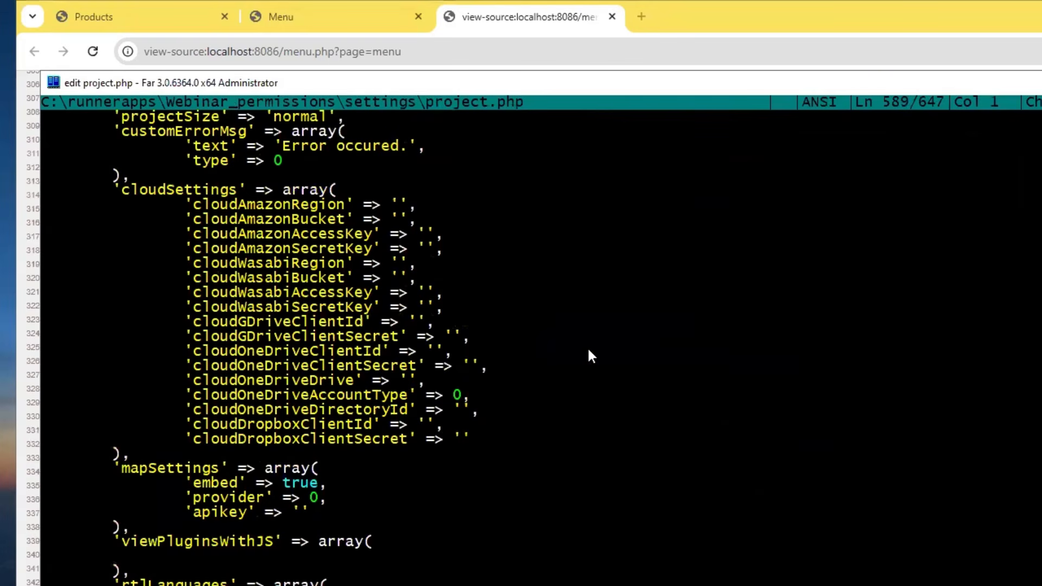
pyautogui.scroll(-14, 592, 356)
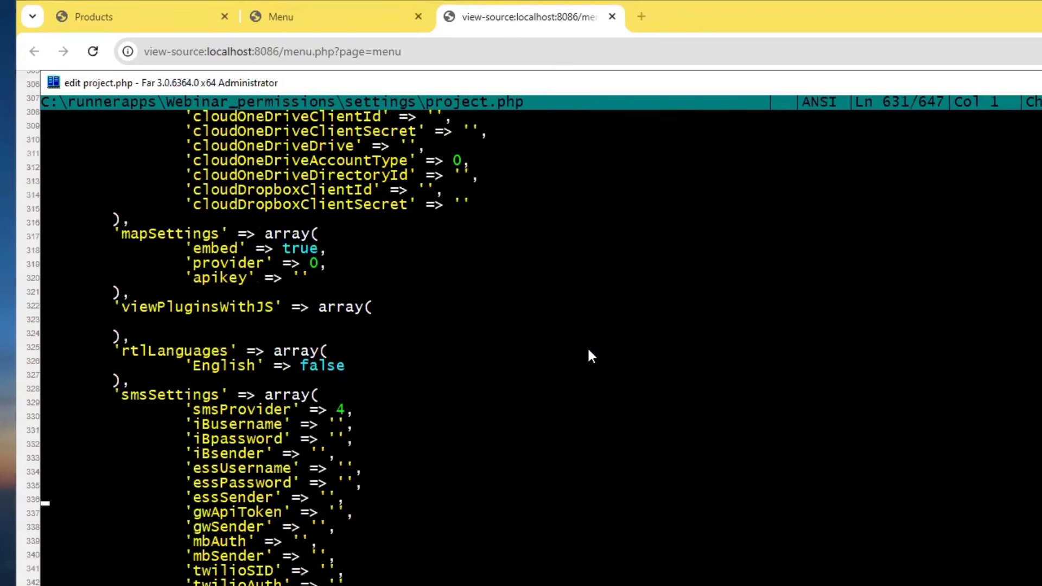
pyautogui.scroll(14, 591, 356)
pyautogui.scroll(-20, 591, 356)
pyautogui.scroll(15, 592, 356)
pyautogui.scroll(20, 592, 356)
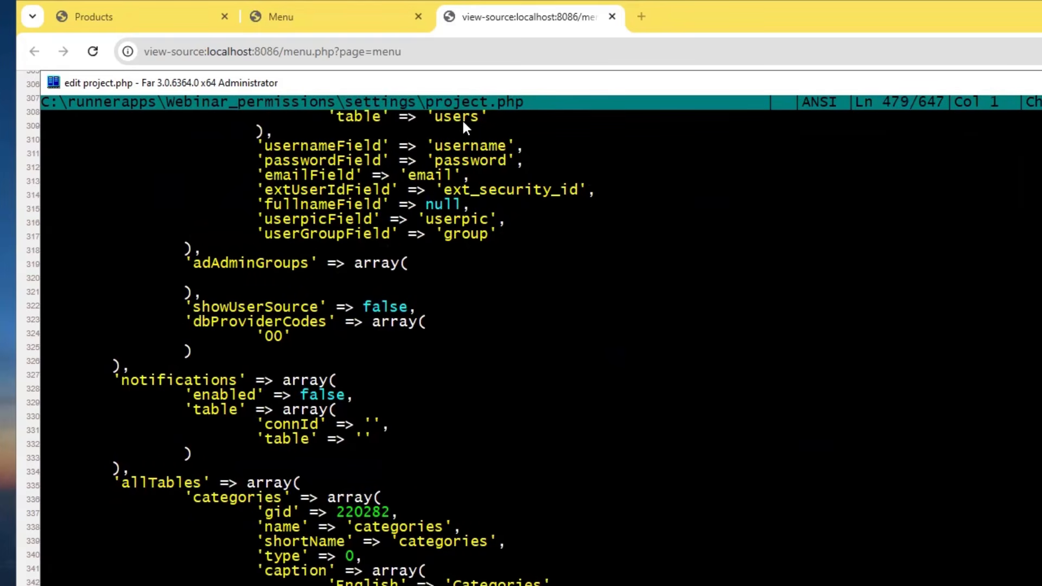
pyautogui.moveTo(432, 83); pyautogui.dragTo(0, 81)
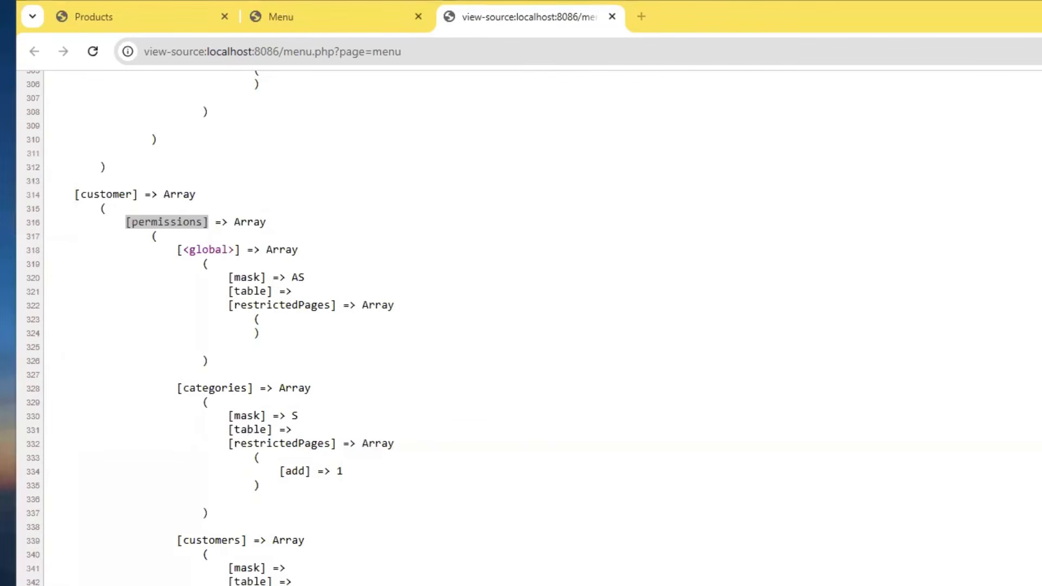
# Highlight the path from [customer] to [permissions] in the page source, followed by the [categories] key beneath it.
pyautogui.click(244, 184)
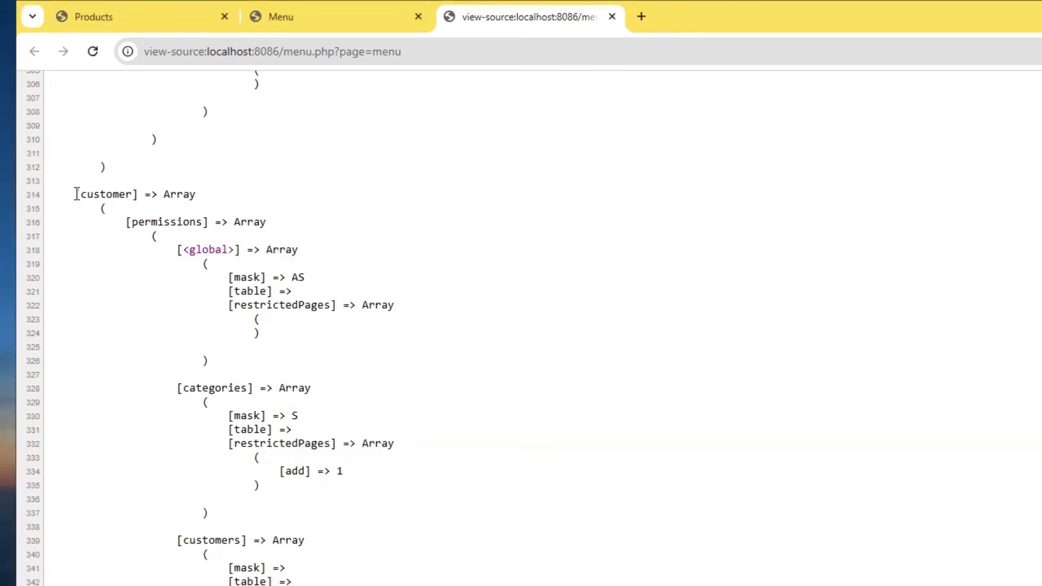
pyautogui.moveTo(76, 194); pyautogui.dragTo(211, 219)
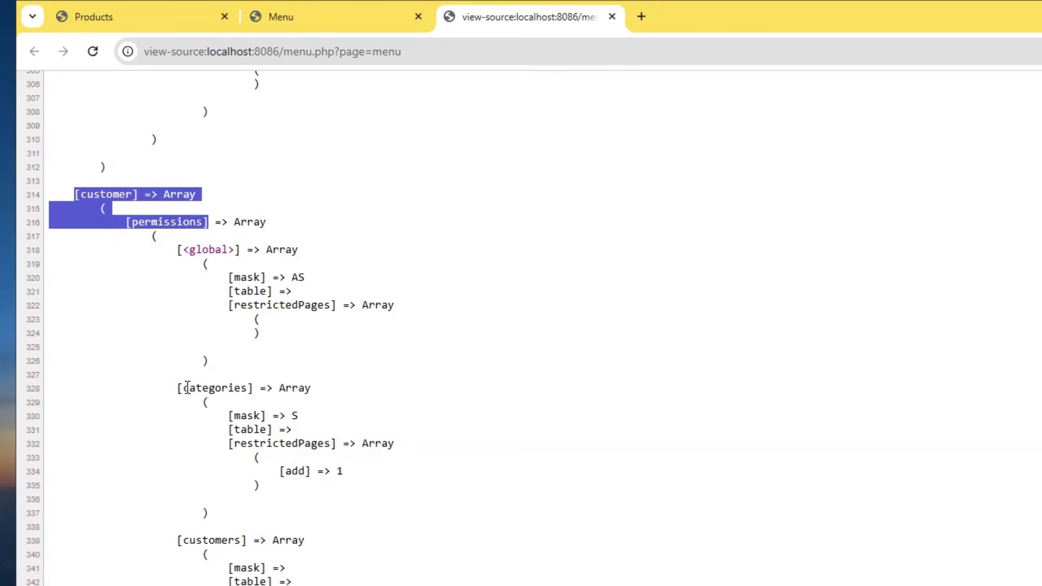
pyautogui.moveTo(172, 386); pyautogui.dragTo(257, 386)
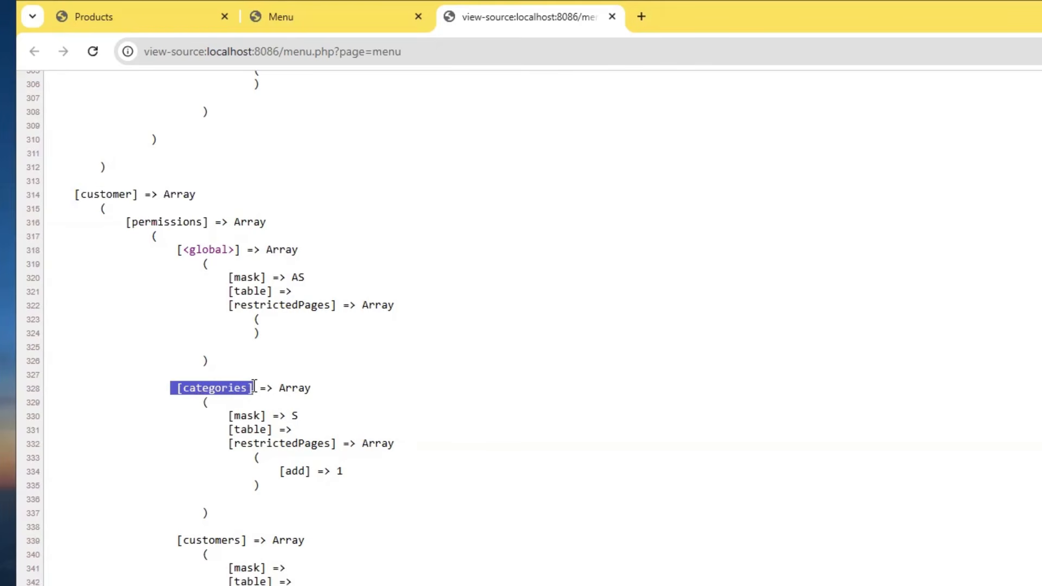
pyautogui.moveTo(173, 386); pyautogui.dragTo(254, 388)
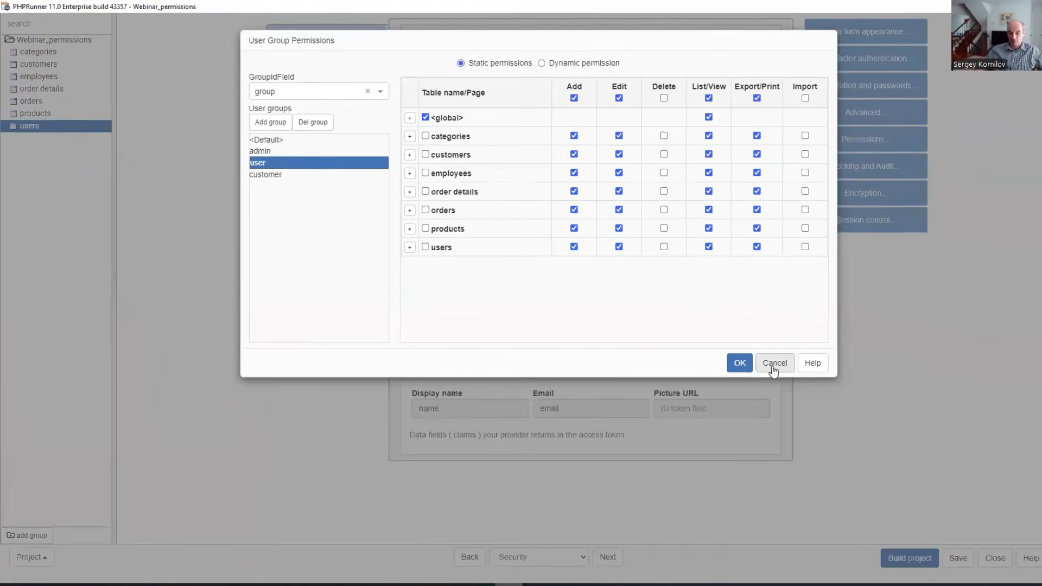
# Return to PHPRunner, close the User Group Permissions dialog, and open the After application initialized event's code.
pyautogui.click(774, 363)
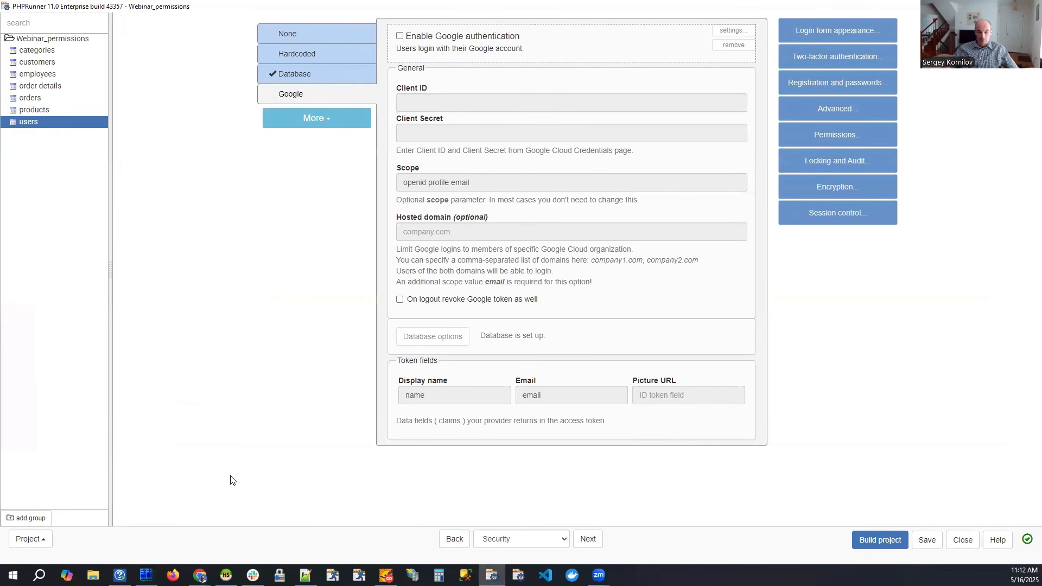
pyautogui.hotkey('alt', 'Tab')
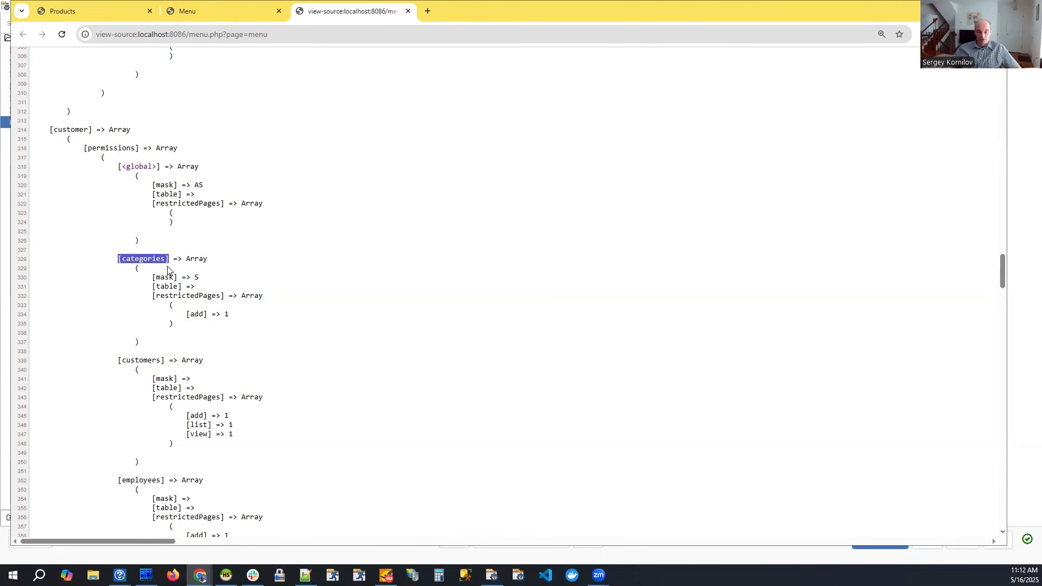
pyautogui.hotkey('alt', 'Tab')
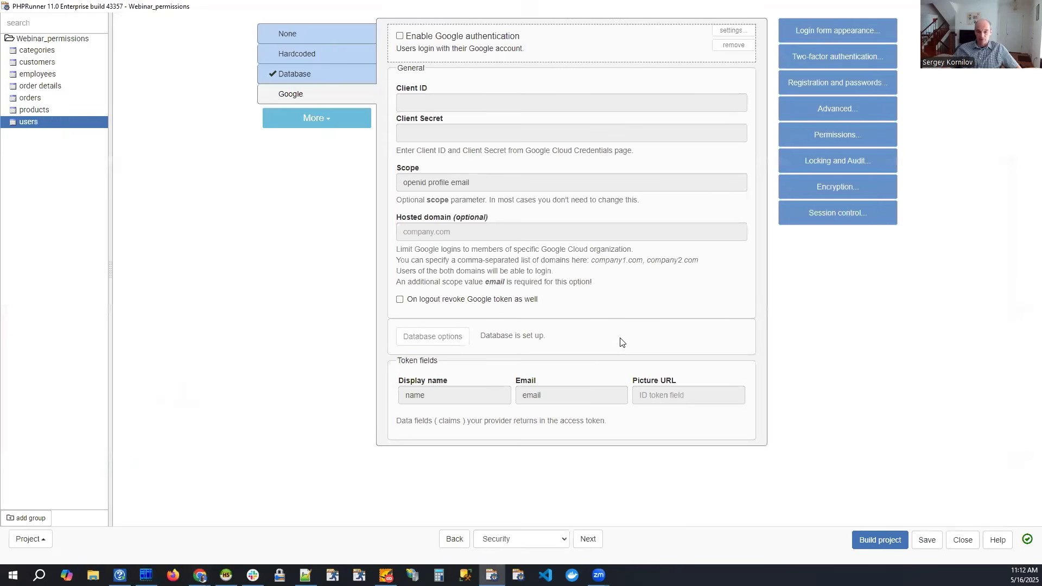
pyautogui.click(518, 539)
pyautogui.click(497, 477)
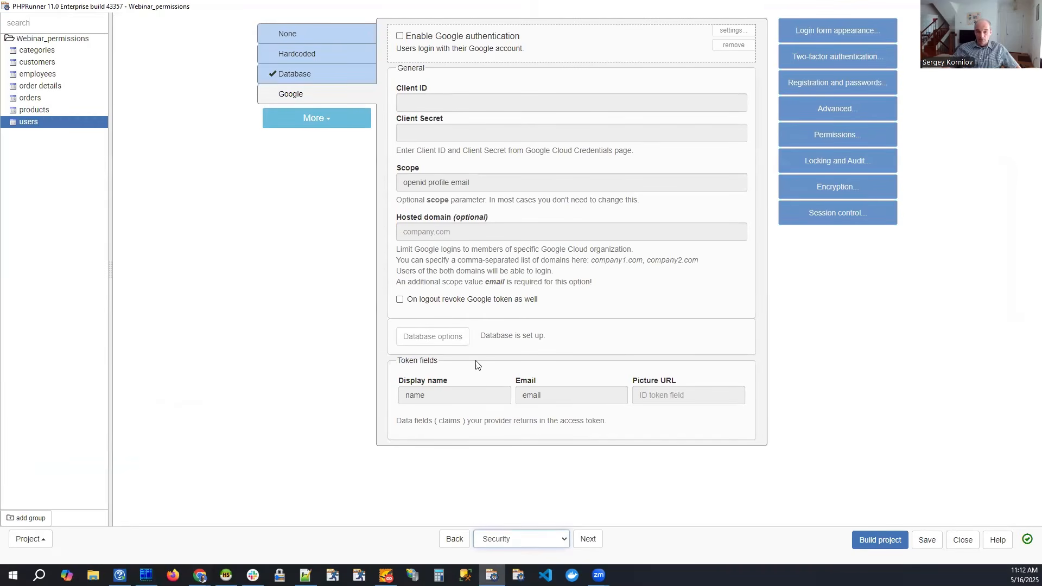
pyautogui.click(516, 540)
pyautogui.click(500, 506)
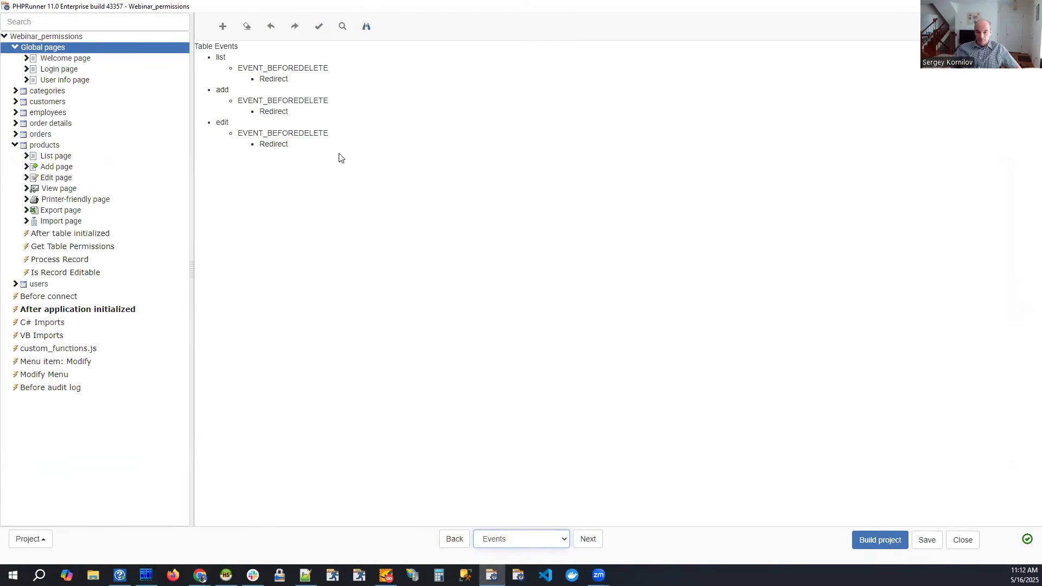
pyautogui.click(112, 416)
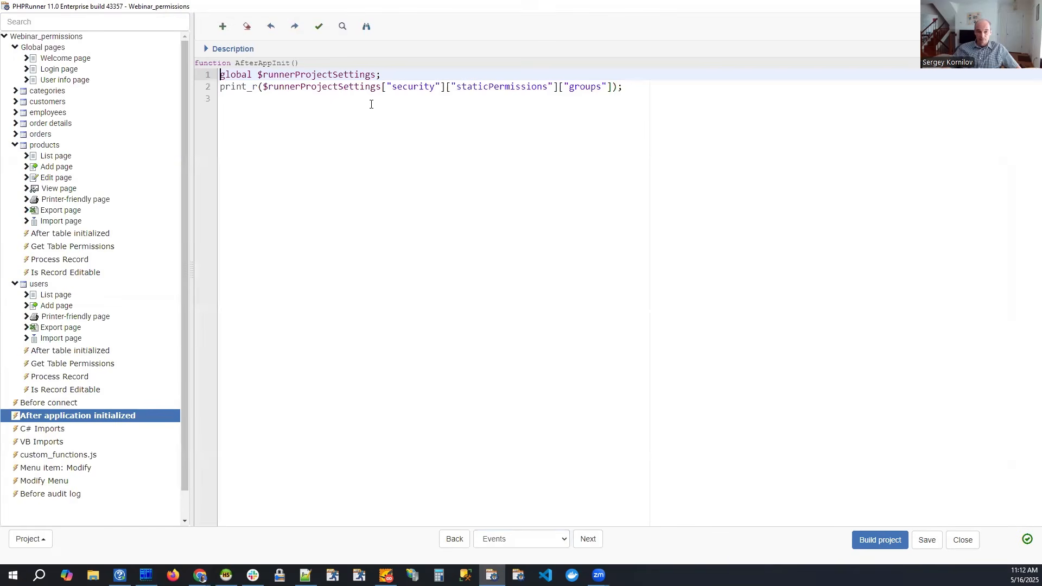
# Extend the print_r expression after ["groups"] with the keys ["customer"]["permissions"].
pyautogui.click(616, 85)
pyautogui.write('["c')
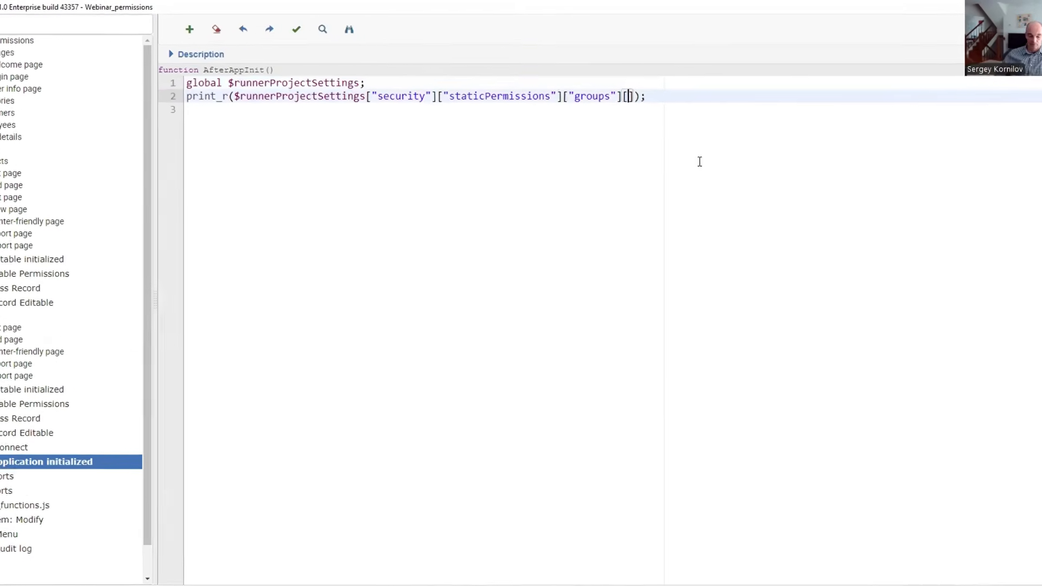
pyautogui.write('ustome')
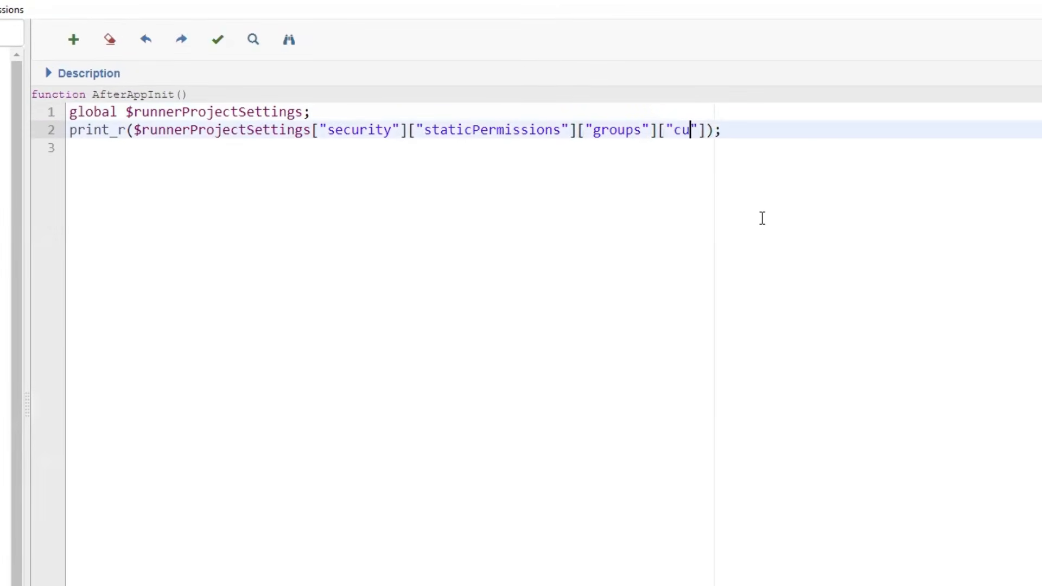
pyautogui.write('r"]')
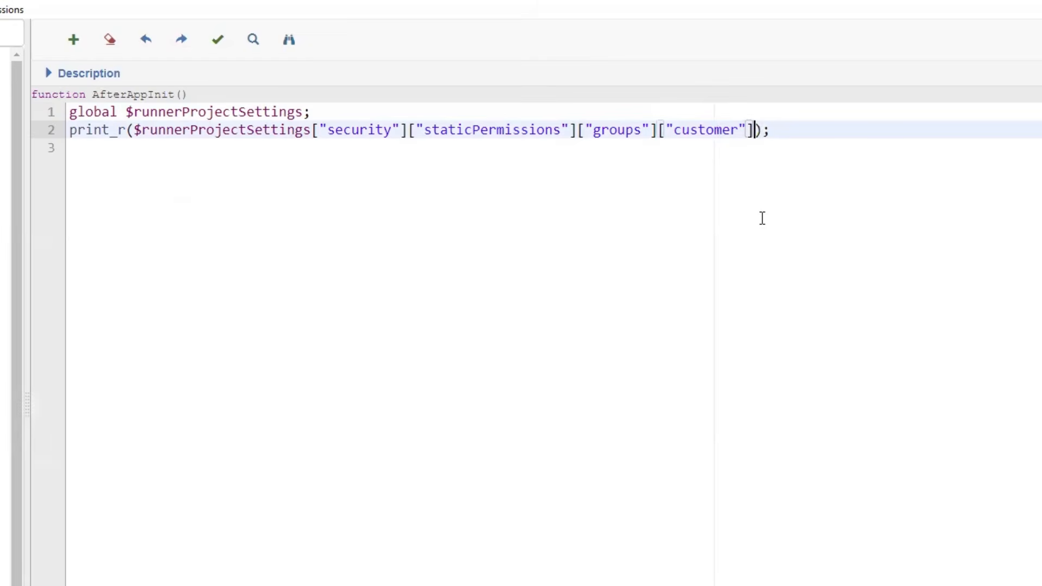
pyautogui.write('["permission')
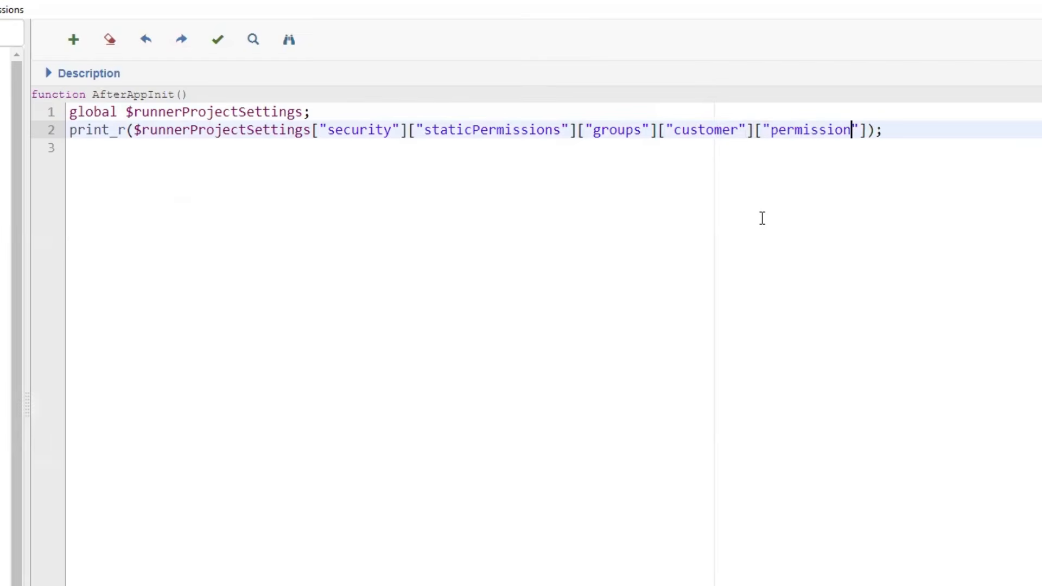
pyautogui.write('s"]')
pyautogui.write('[')
pyautogui.write('"')
pyautogui.write('categor')
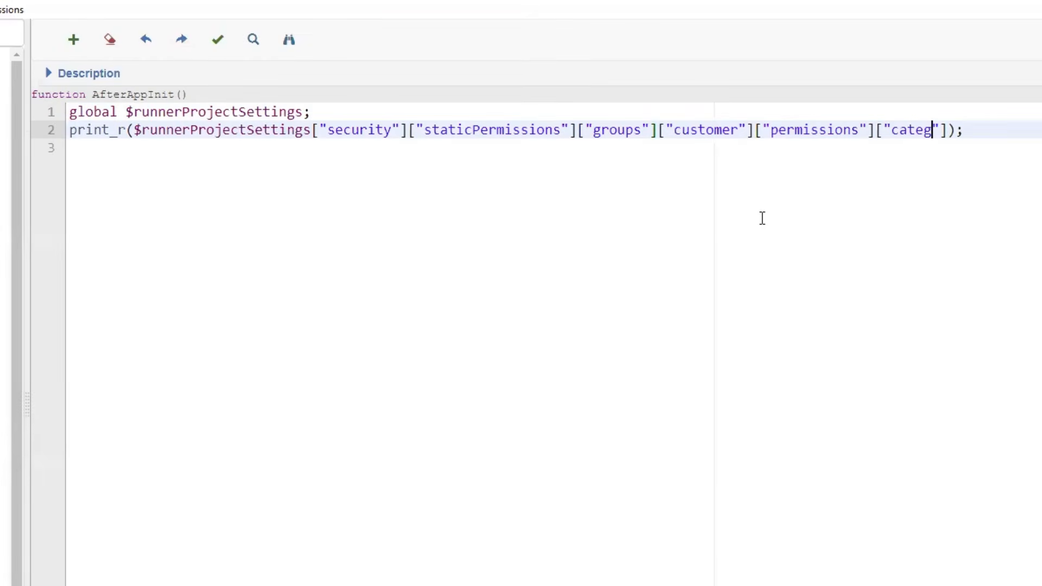
pyautogui.write('ies')
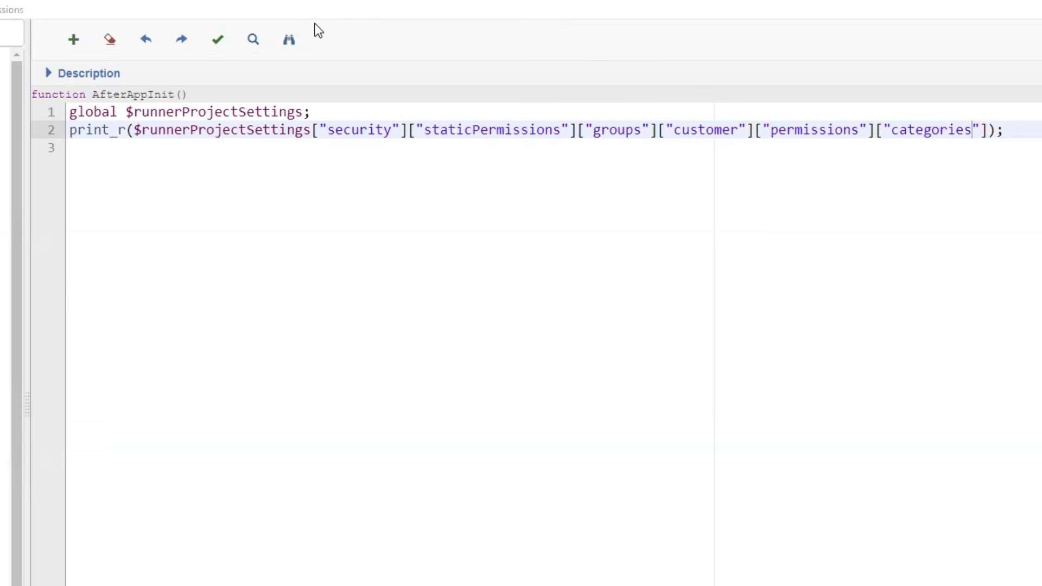
# Append the ["categories"] key after ["permissions"] in the print_r expression.
pyautogui.click(114, 178)
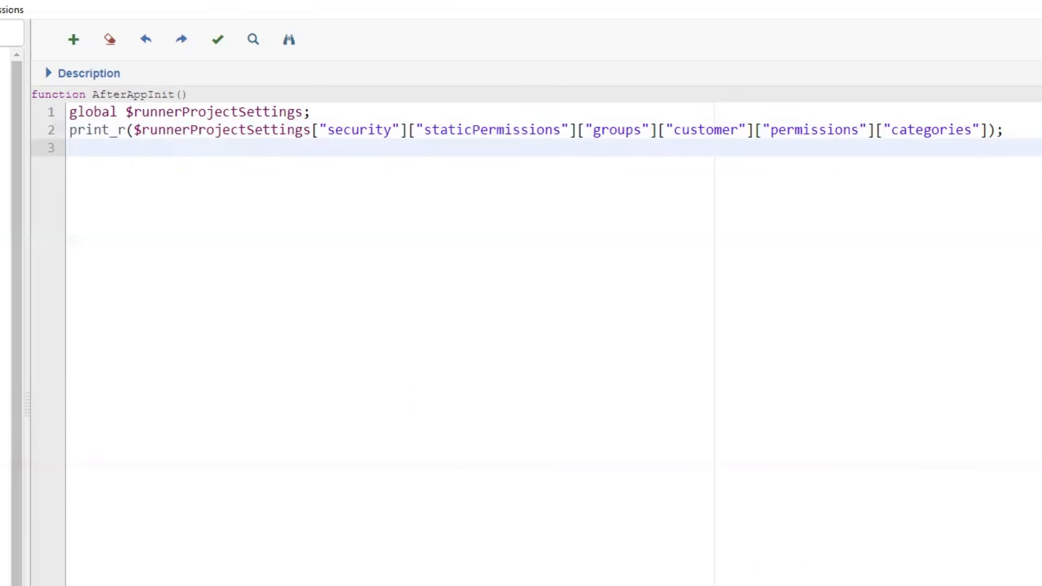
pyautogui.click(1020, 130)
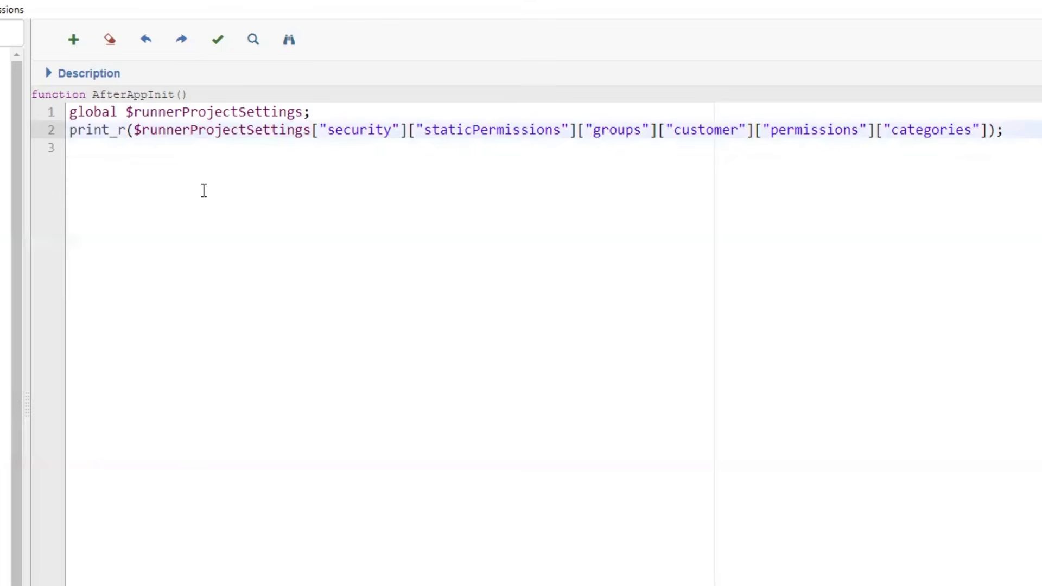